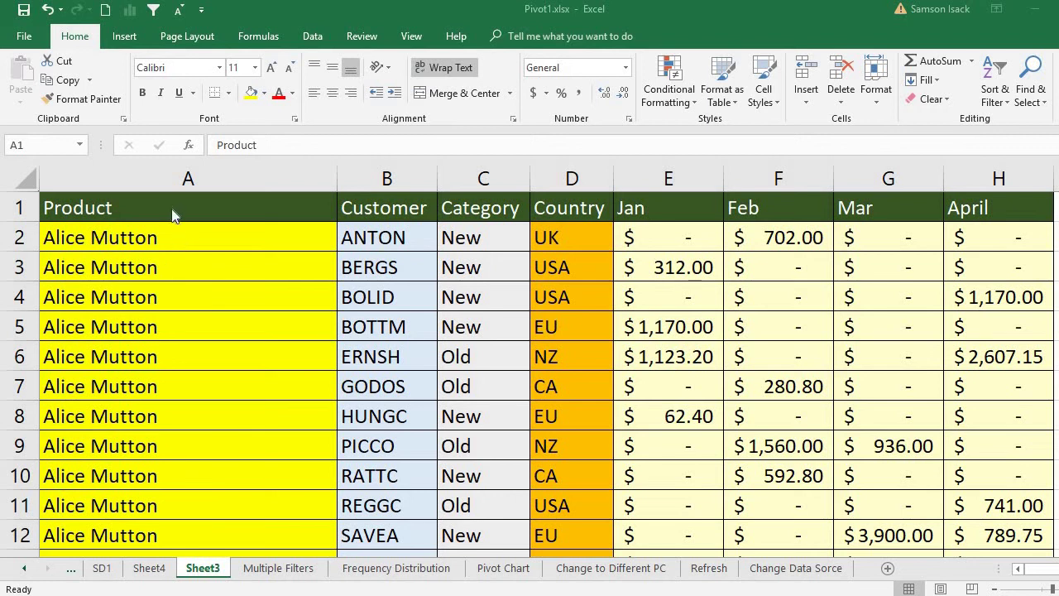
# Examine the data table's column headers from Product through April.
pyautogui.click(171, 207)
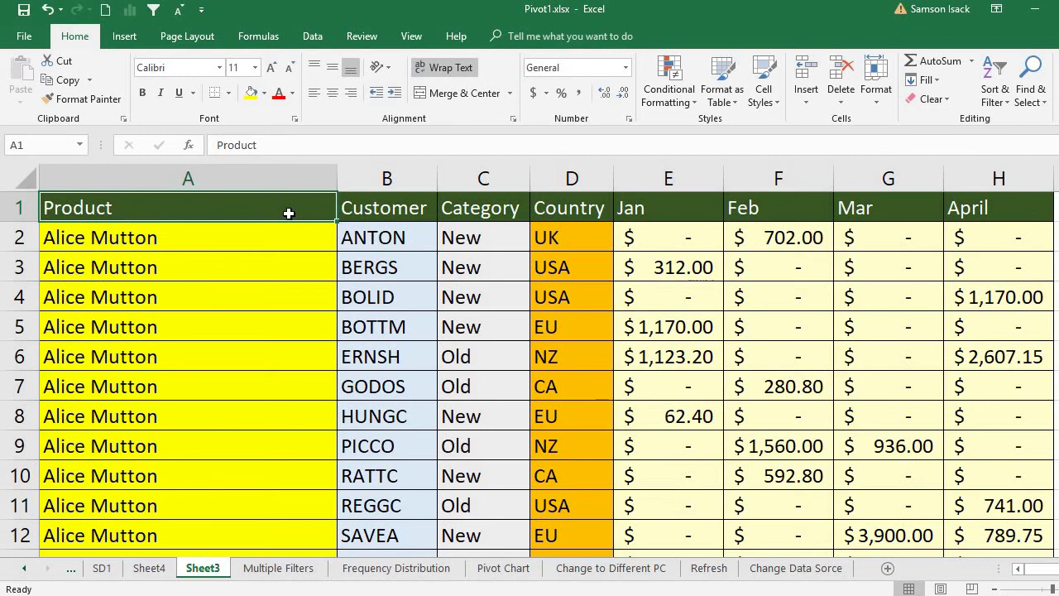
pyautogui.click(370, 213)
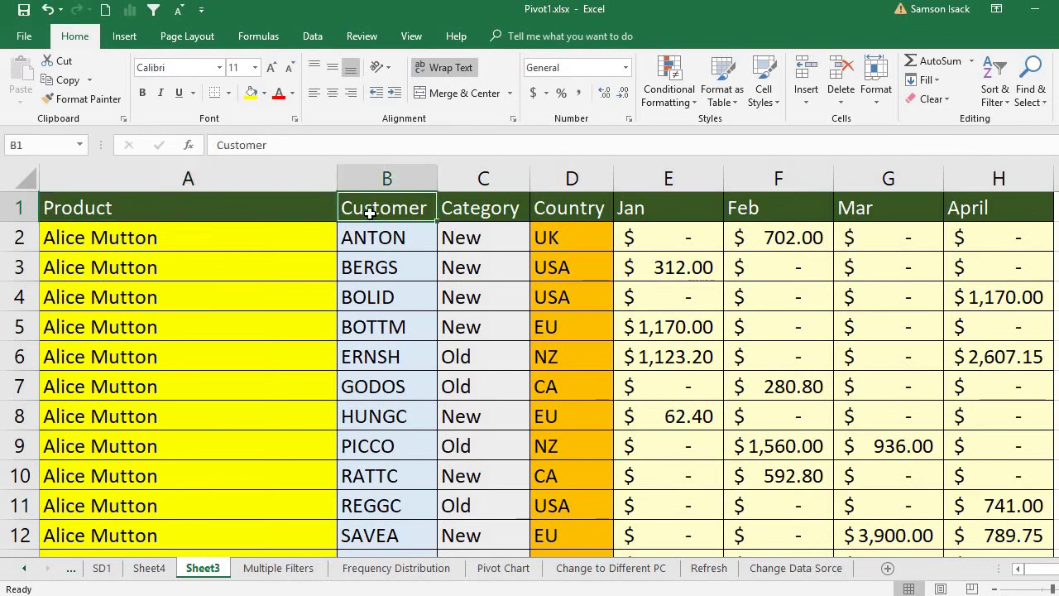
pyautogui.click(456, 211)
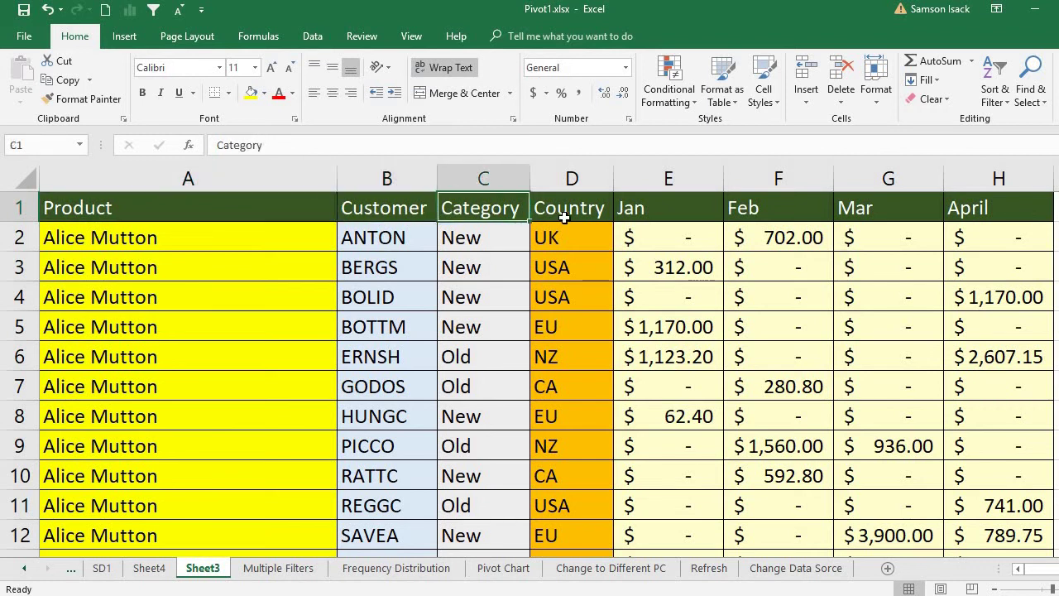
pyautogui.click(563, 217)
pyautogui.click(667, 212)
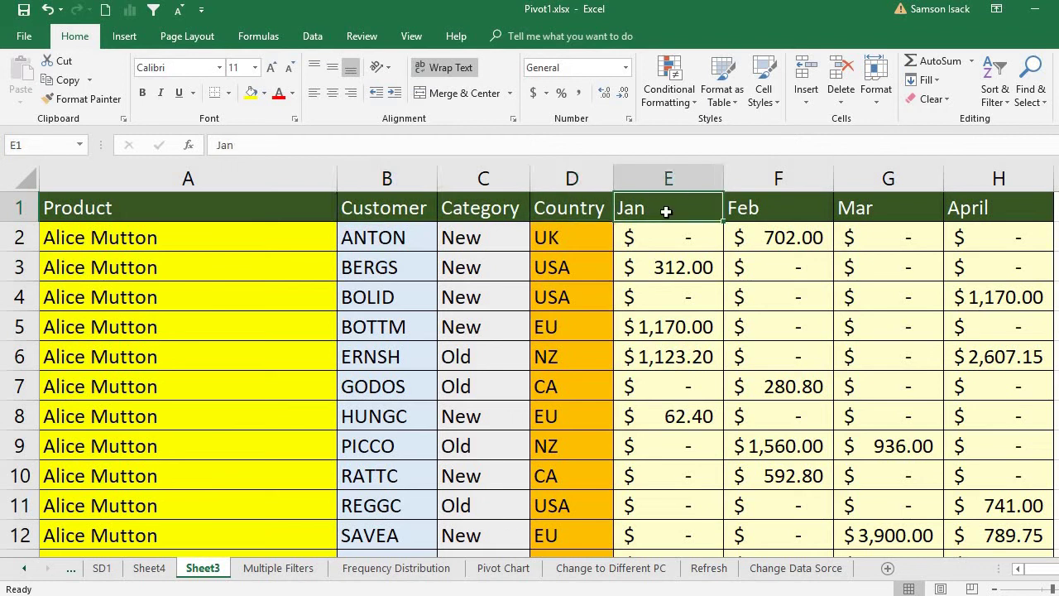
pyautogui.click(757, 207)
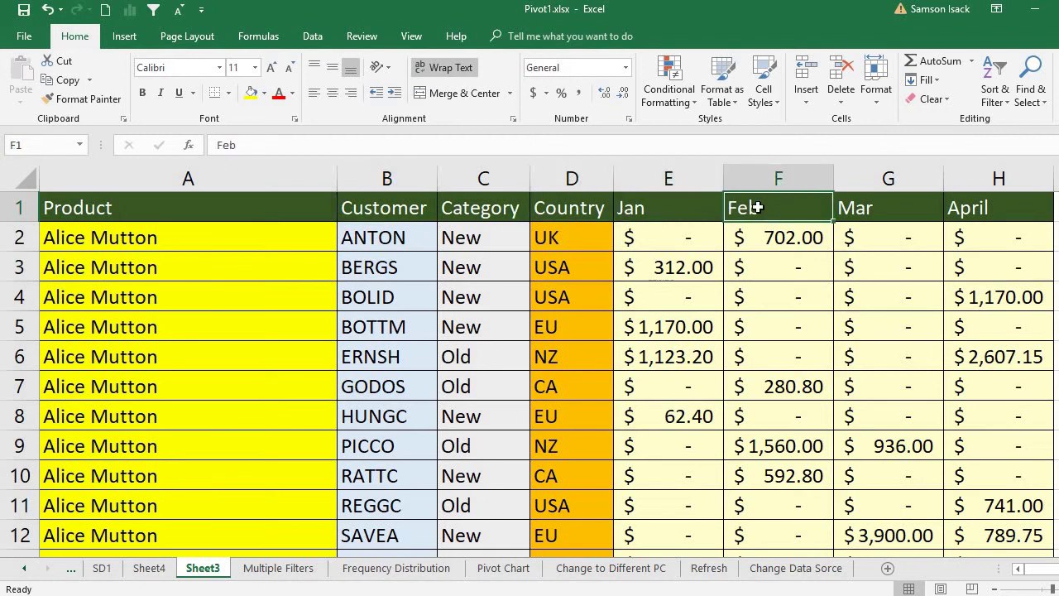
pyautogui.click(901, 207)
pyautogui.click(1011, 204)
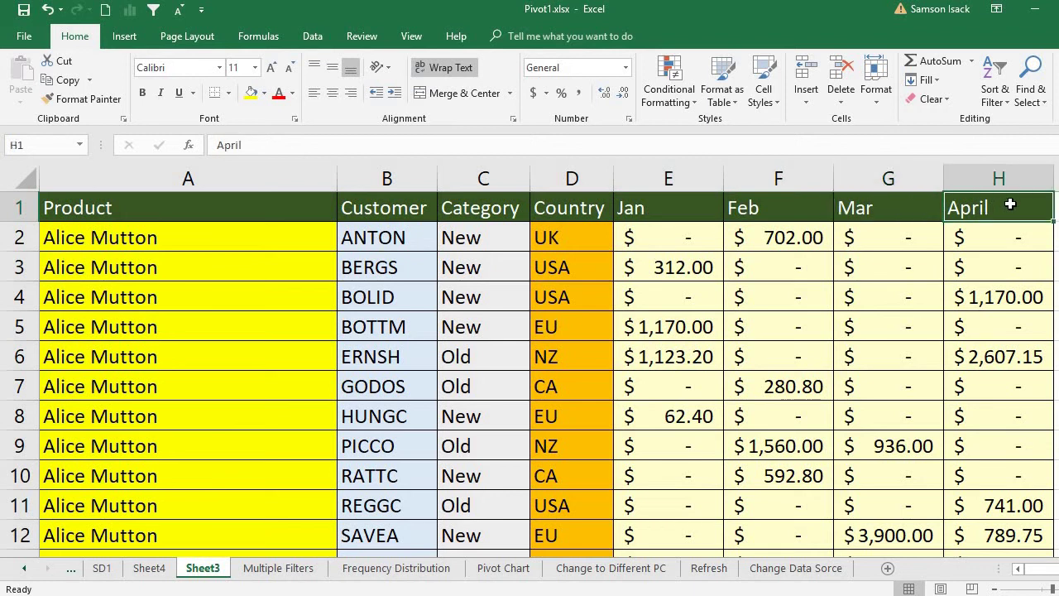
# Create a PivotTable on a new worksheet from the full data range A1:H278 of Sheet3.
pyautogui.click(336, 208)
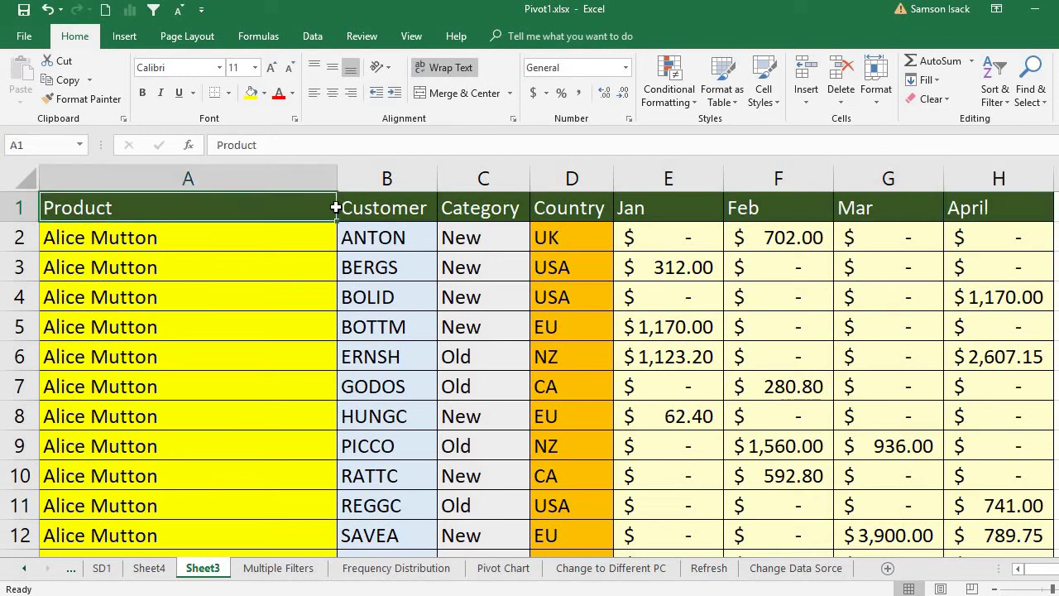
pyautogui.moveTo(336, 208); pyautogui.dragTo(984, 203)
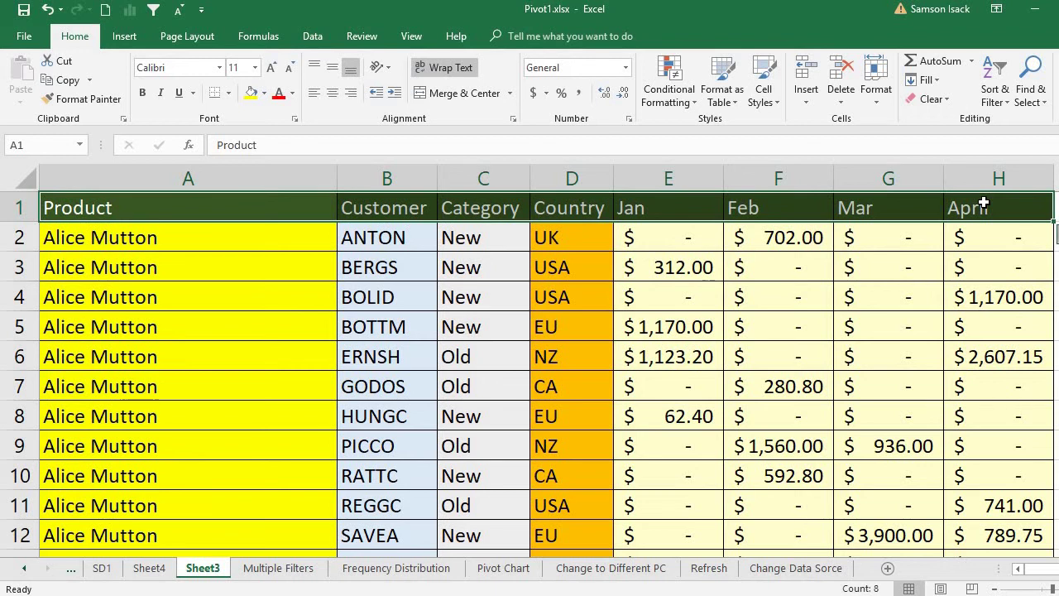
pyautogui.hotkey('ctrl', 'q')
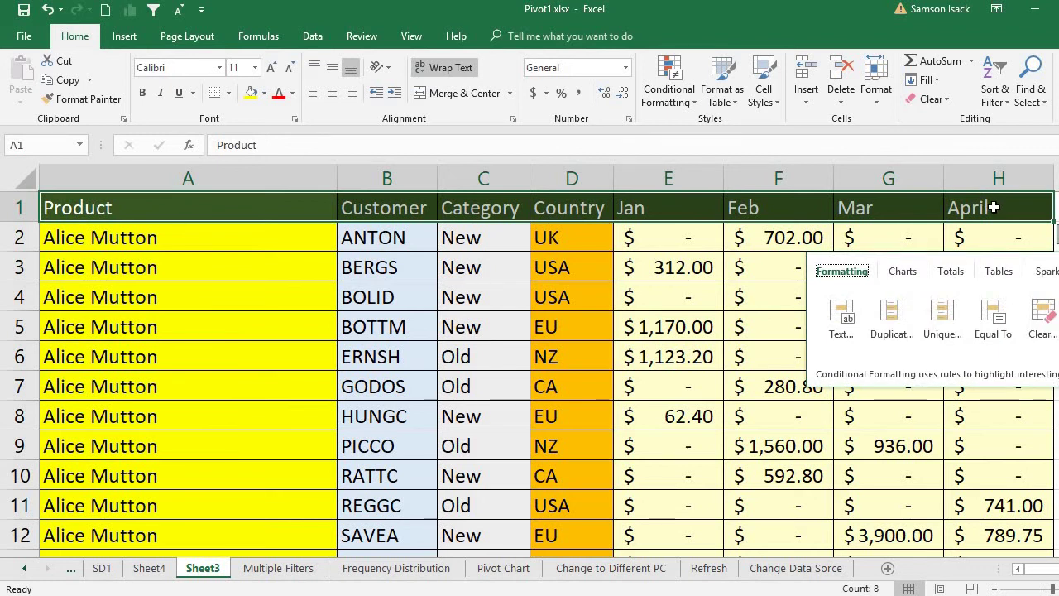
pyautogui.keyDown('shift'); pyautogui.click(993, 208); pyautogui.keyUp('shift')
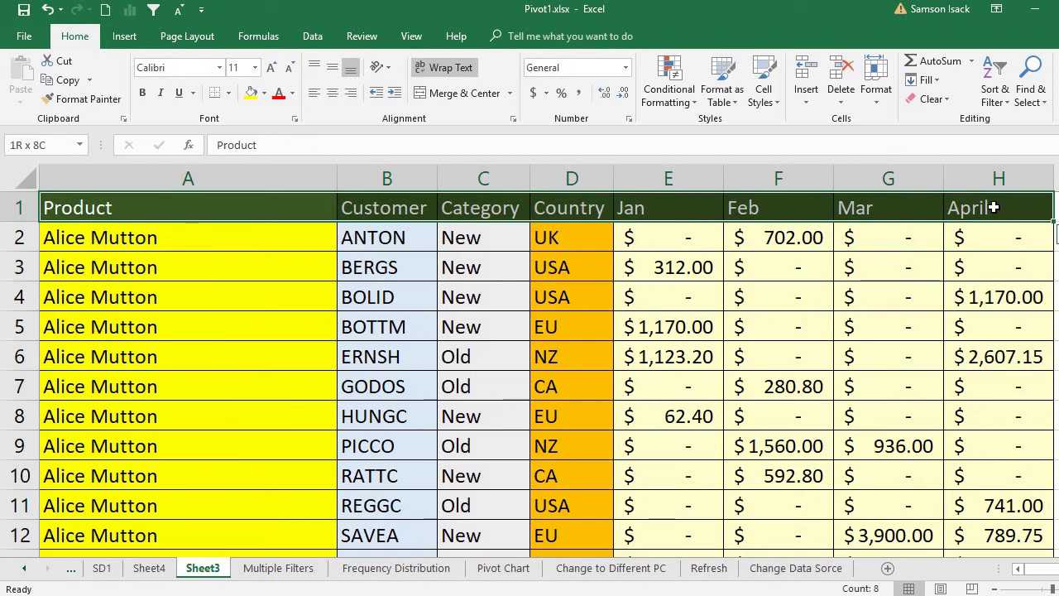
pyautogui.hotkey('ctrl', 'shift', 'Down')
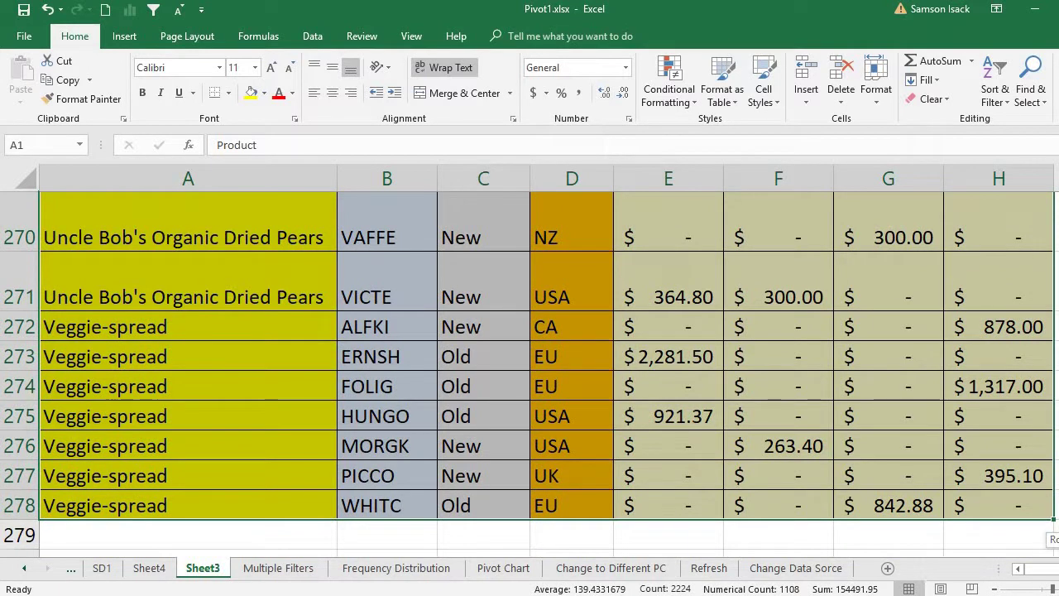
pyautogui.scroll(20, 529, 372)
pyautogui.scroll(4, 530, 372)
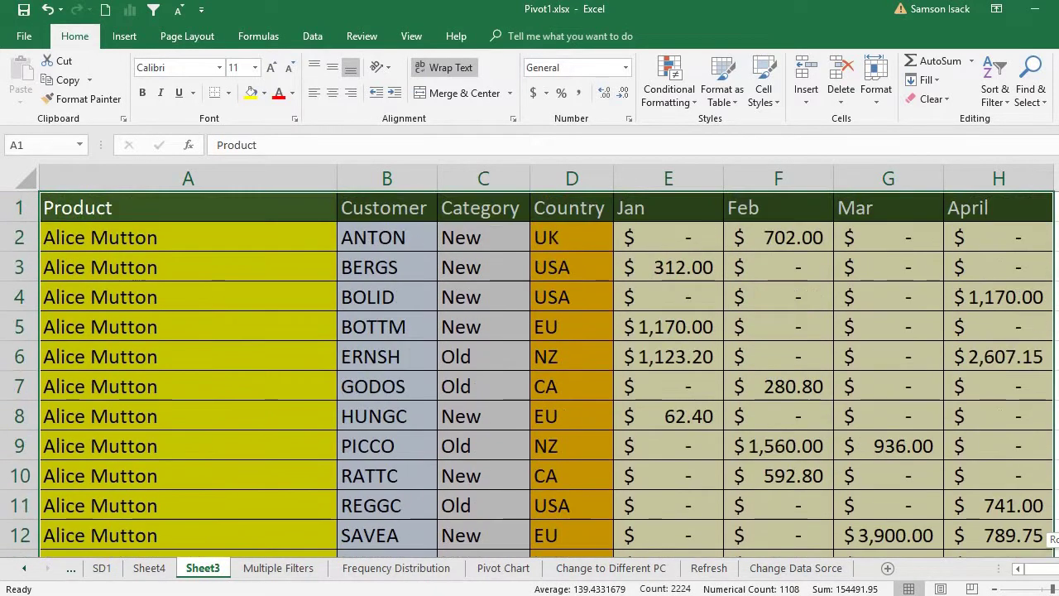
pyautogui.click(127, 38)
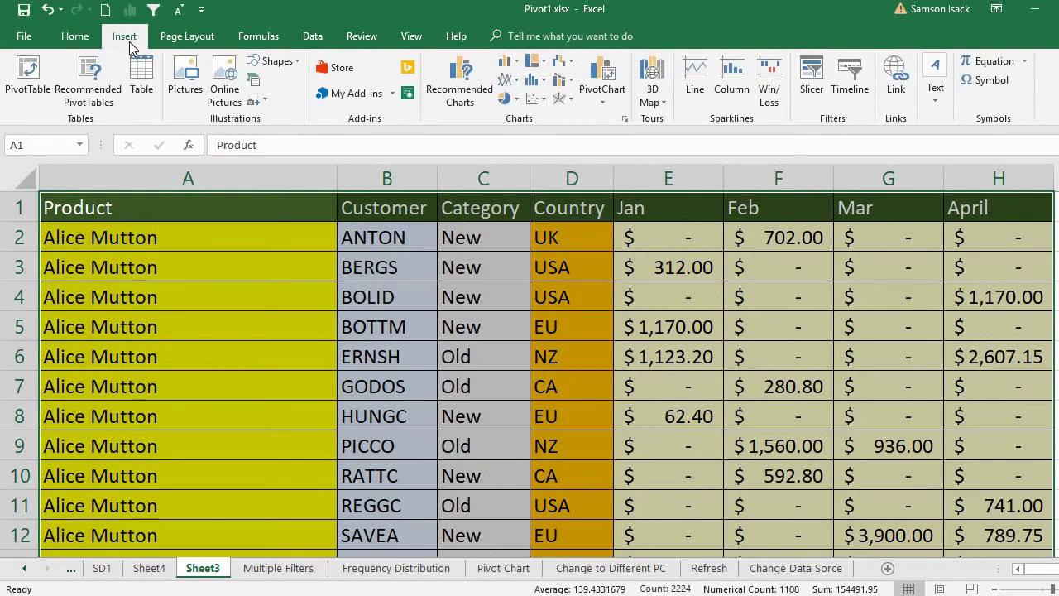
pyautogui.click(46, 93)
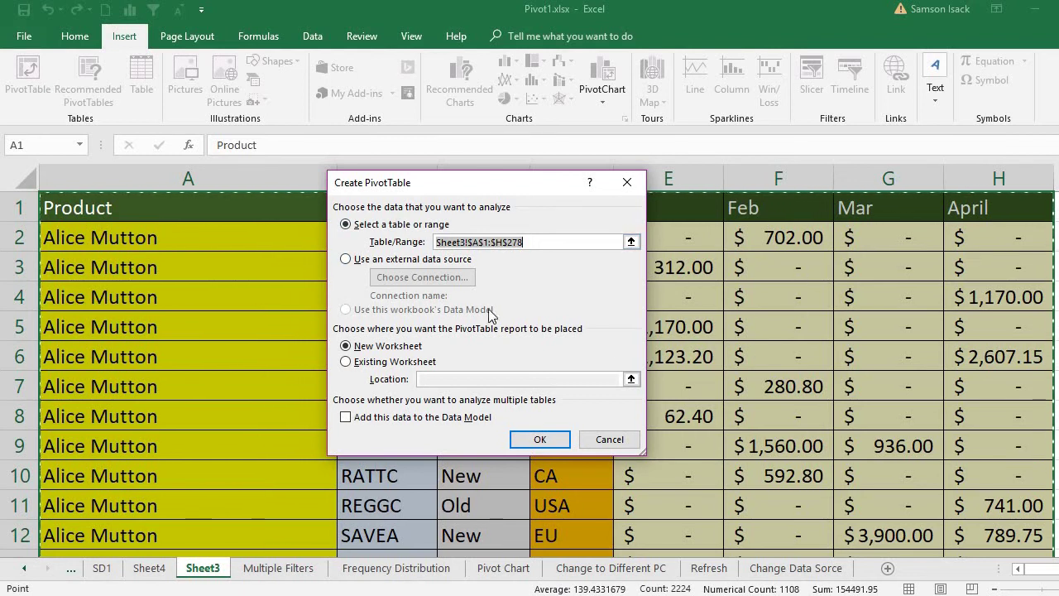
pyautogui.click(365, 346)
pyautogui.click(549, 441)
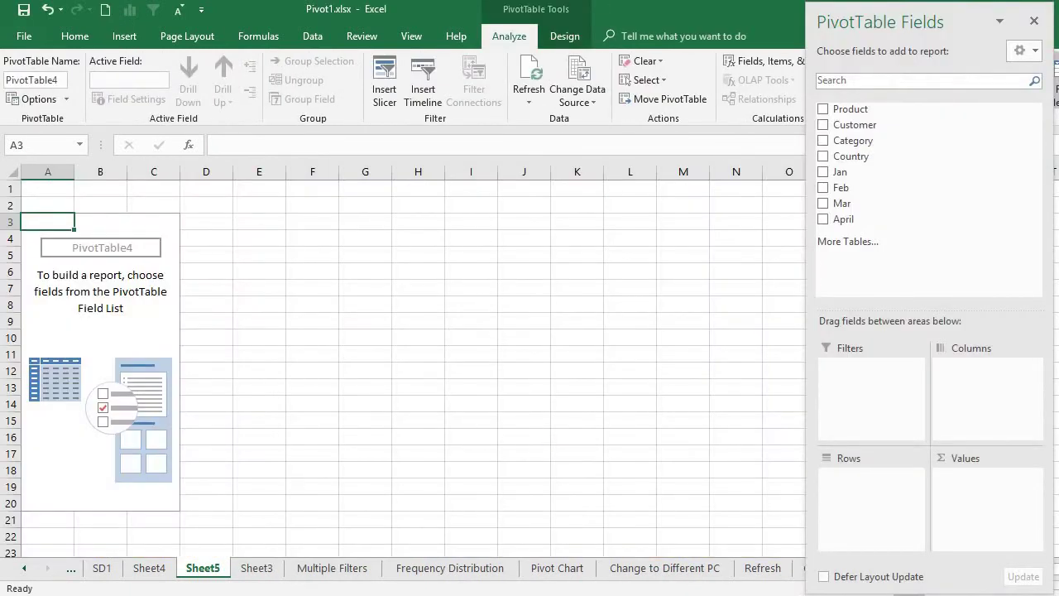
# Lay out the PivotTable with Product as rows, Count of Product as values and Category as columns.
pyautogui.scroll(4, 311, 361)
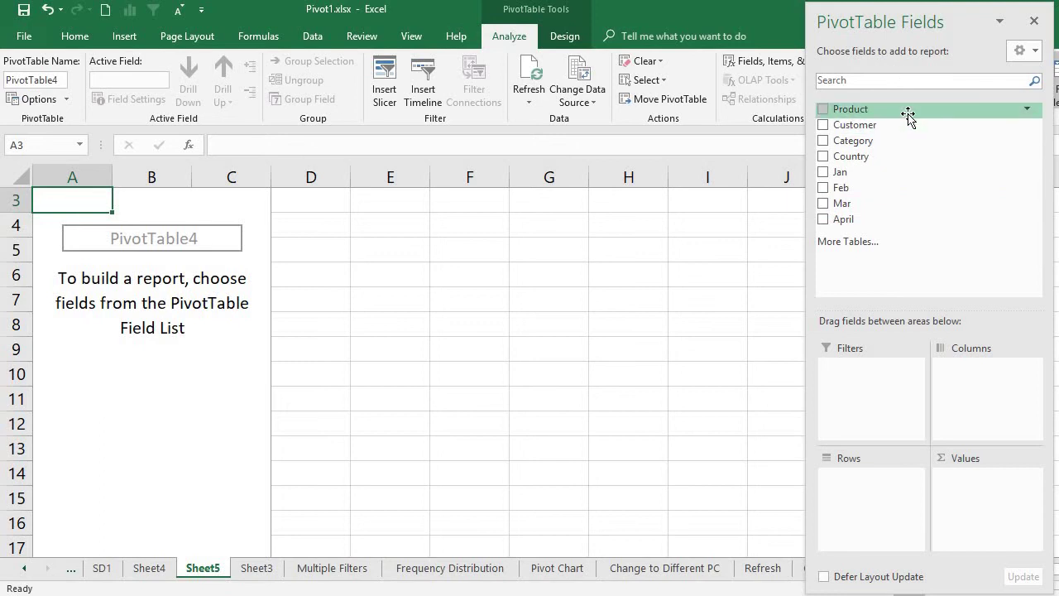
pyautogui.moveTo(908, 117); pyautogui.dragTo(892, 507)
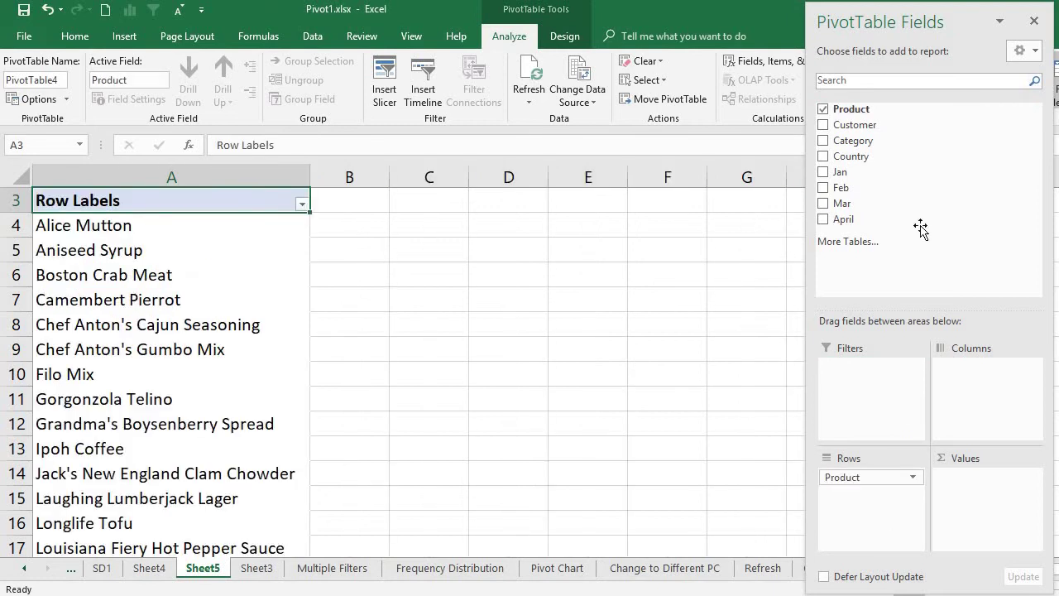
pyautogui.moveTo(875, 117); pyautogui.dragTo(1009, 490)
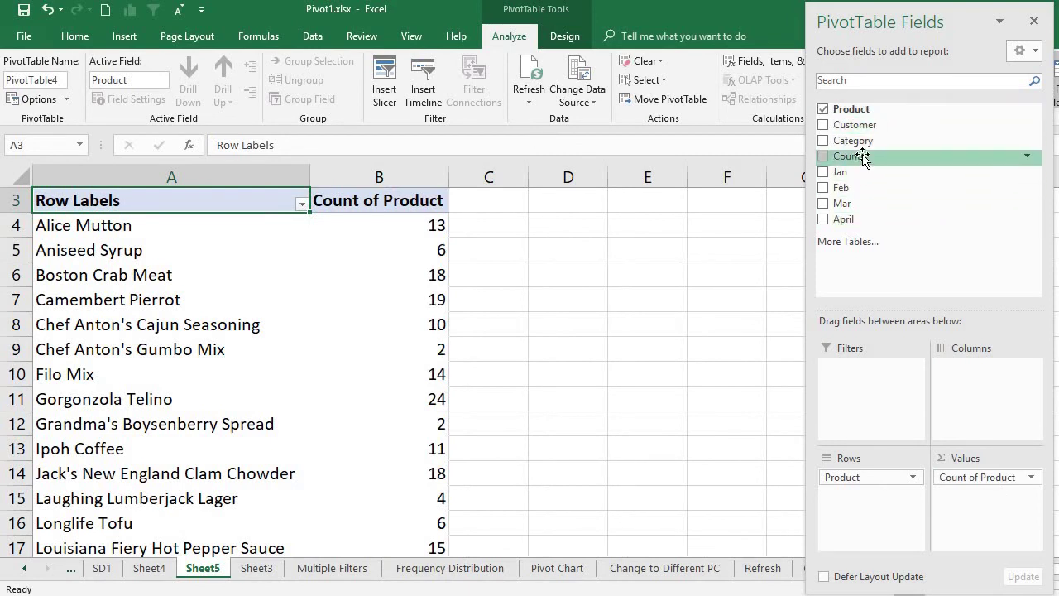
pyautogui.moveTo(865, 141); pyautogui.dragTo(999, 415)
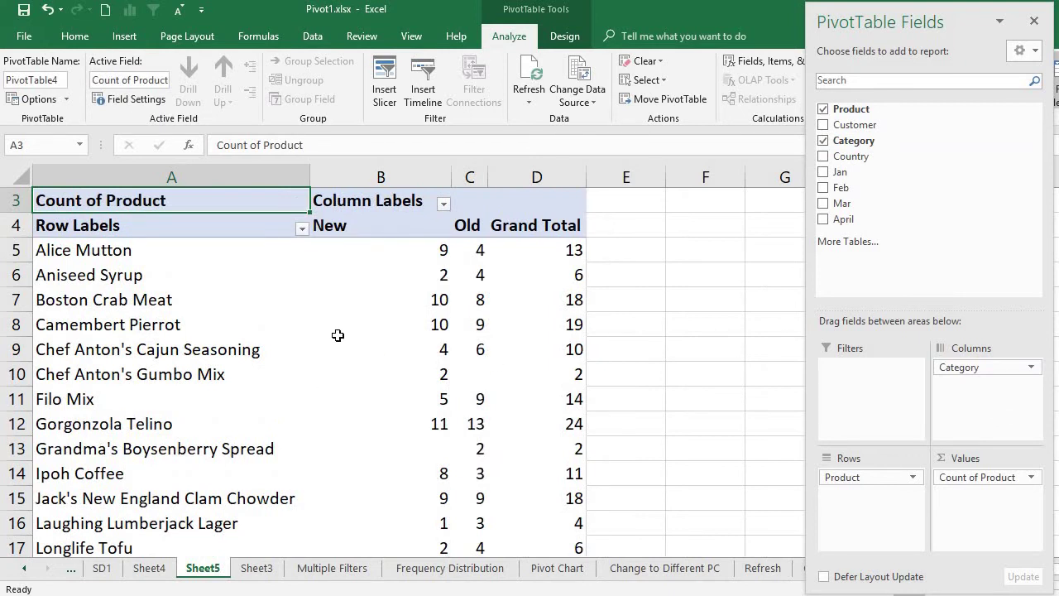
pyautogui.moveTo(351, 328)
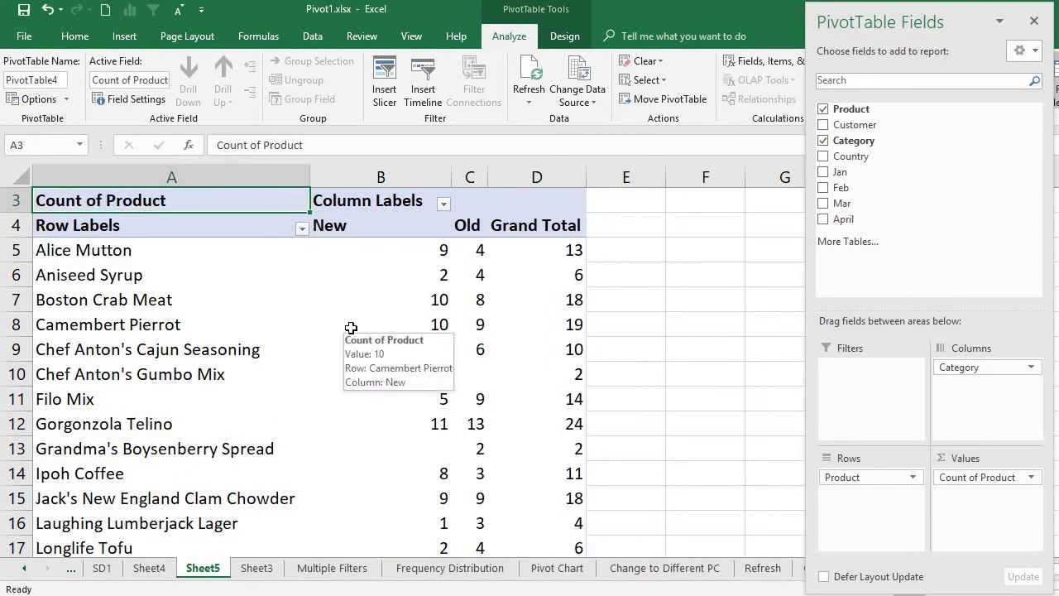
# Rename the PivotTable's row labels header as PRODUCT and its column labels header as CATEGORY.
pyautogui.click(253, 232)
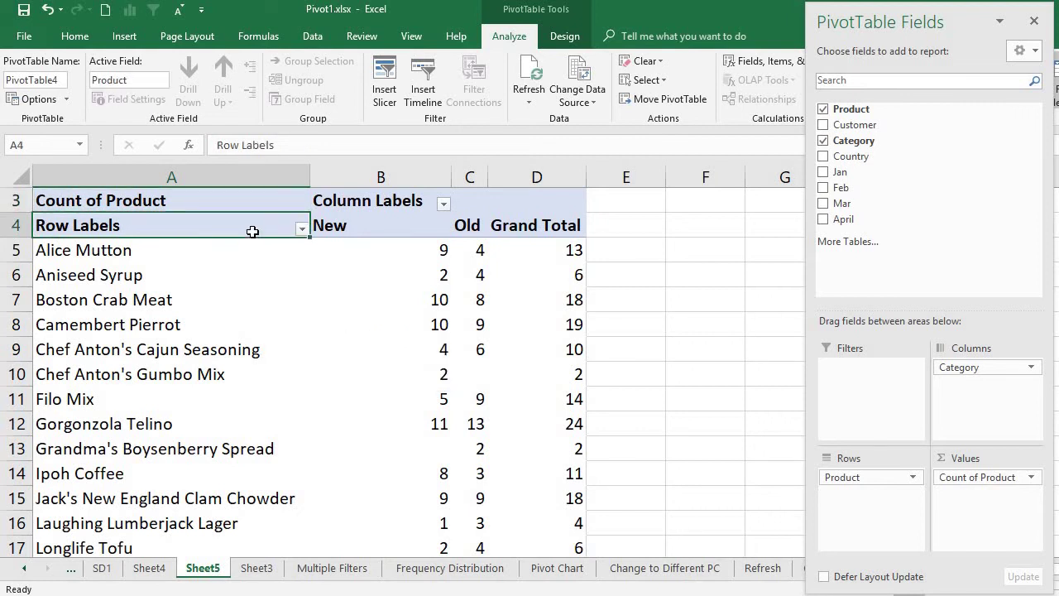
pyautogui.write('PRODUCT')
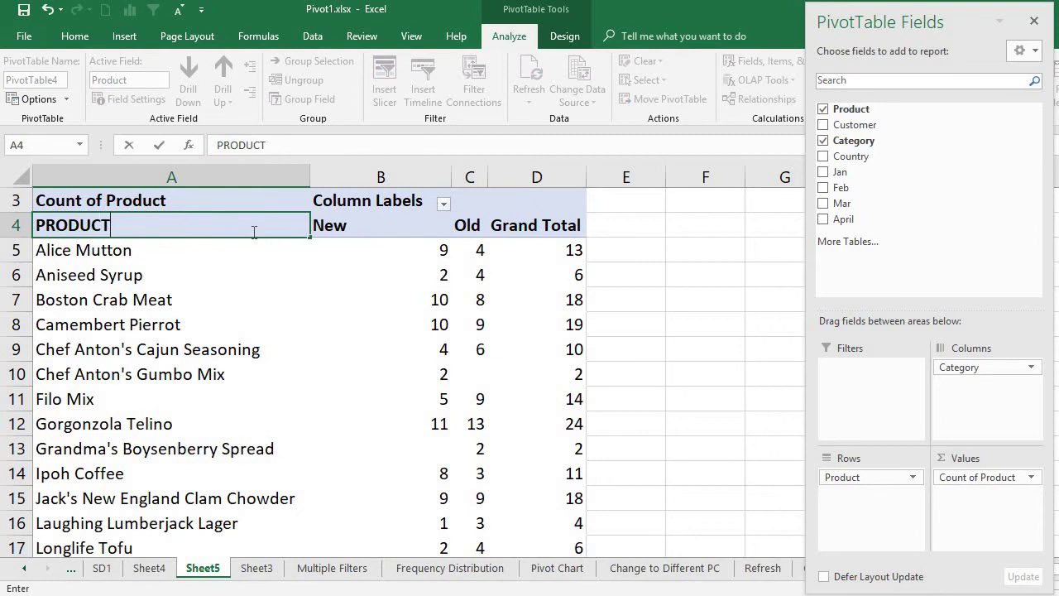
pyautogui.click(380, 197)
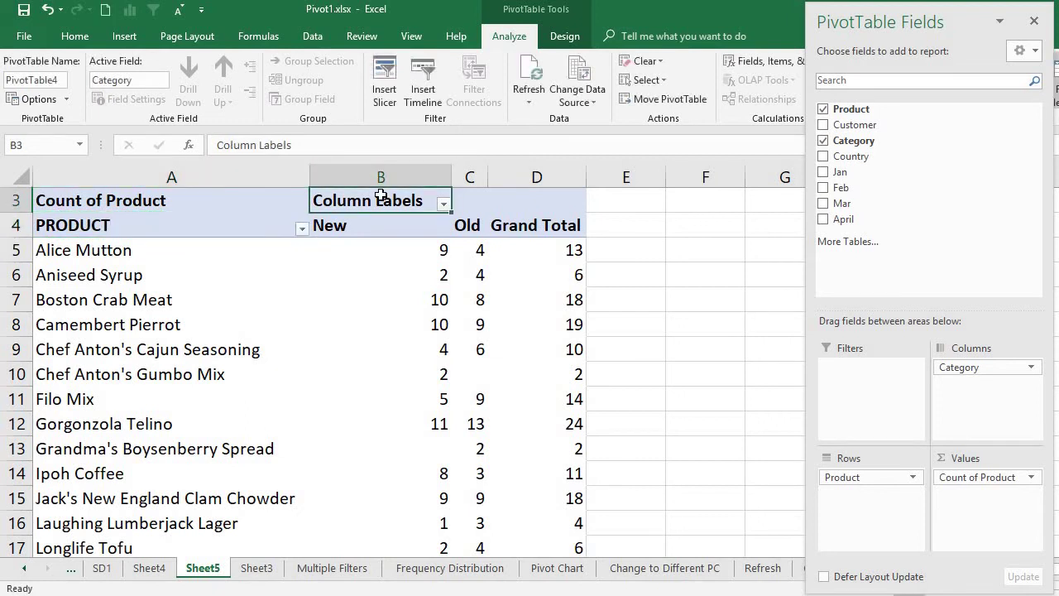
pyautogui.write('CATEGORY')
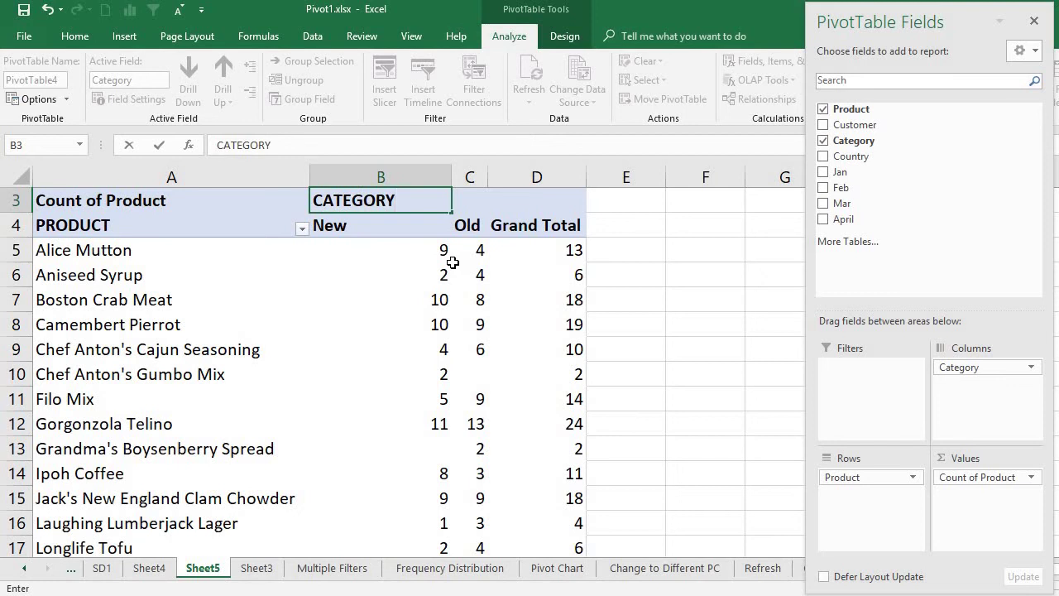
pyautogui.click(210, 227)
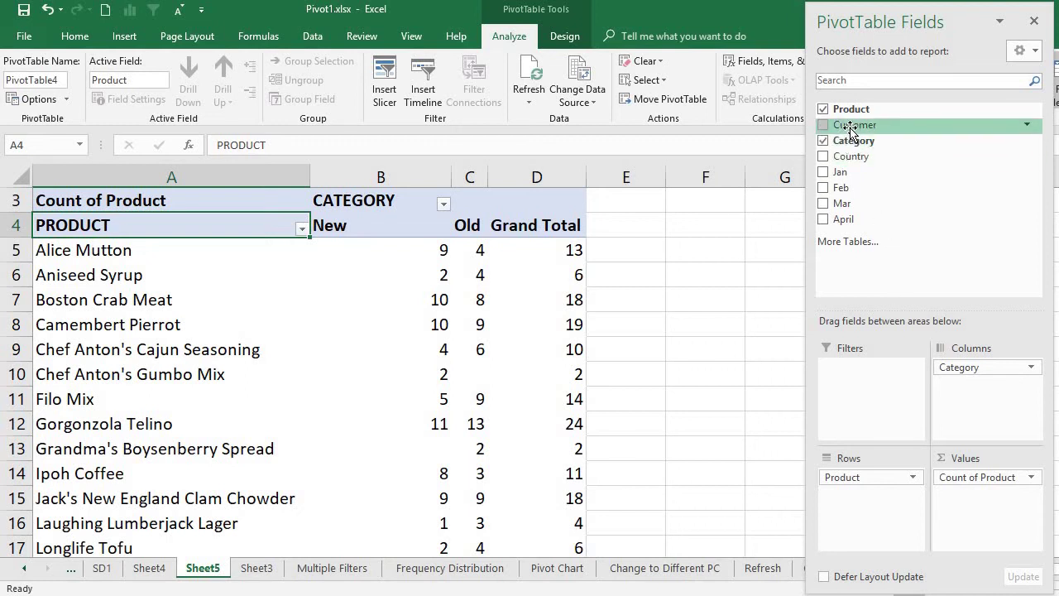
# Add Customer beneath Product in the PivotTable rows and collapse the entire Product field.
pyautogui.moveTo(844, 123); pyautogui.dragTo(894, 515)
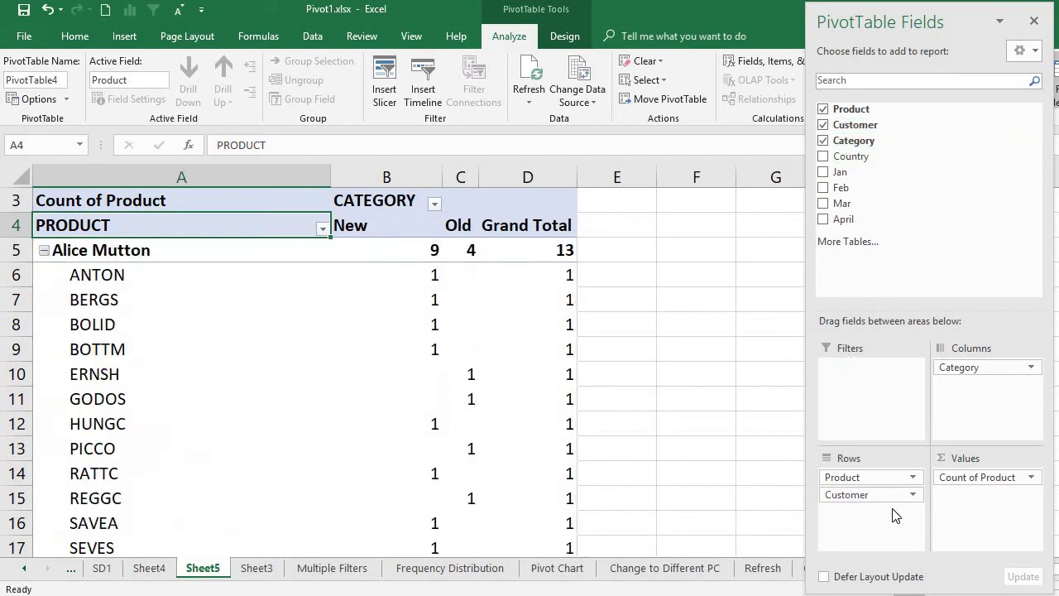
pyautogui.click(48, 251)
pyautogui.click(44, 251)
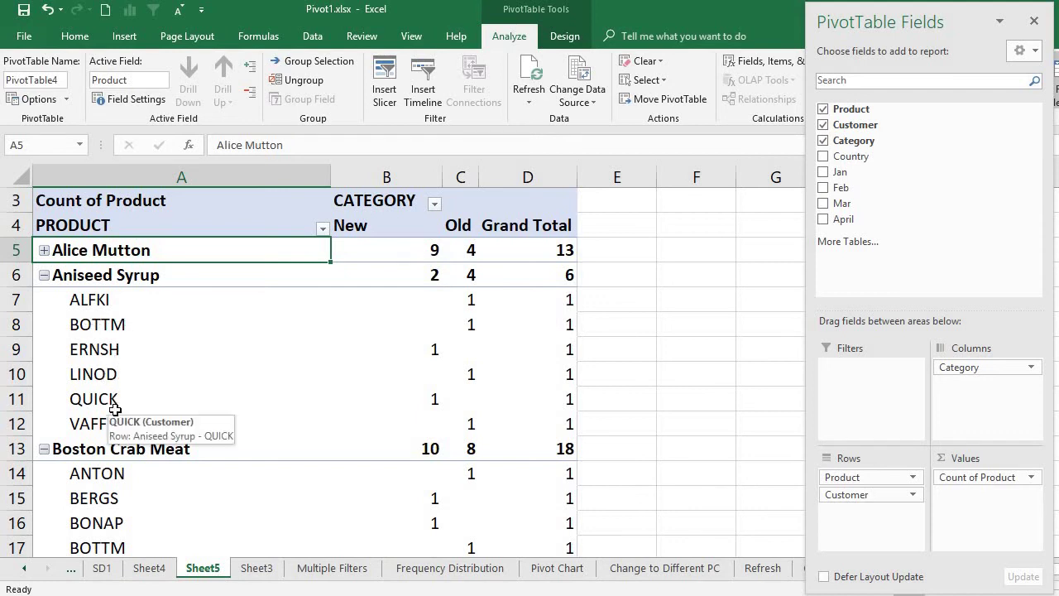
pyautogui.rightClick(107, 276)
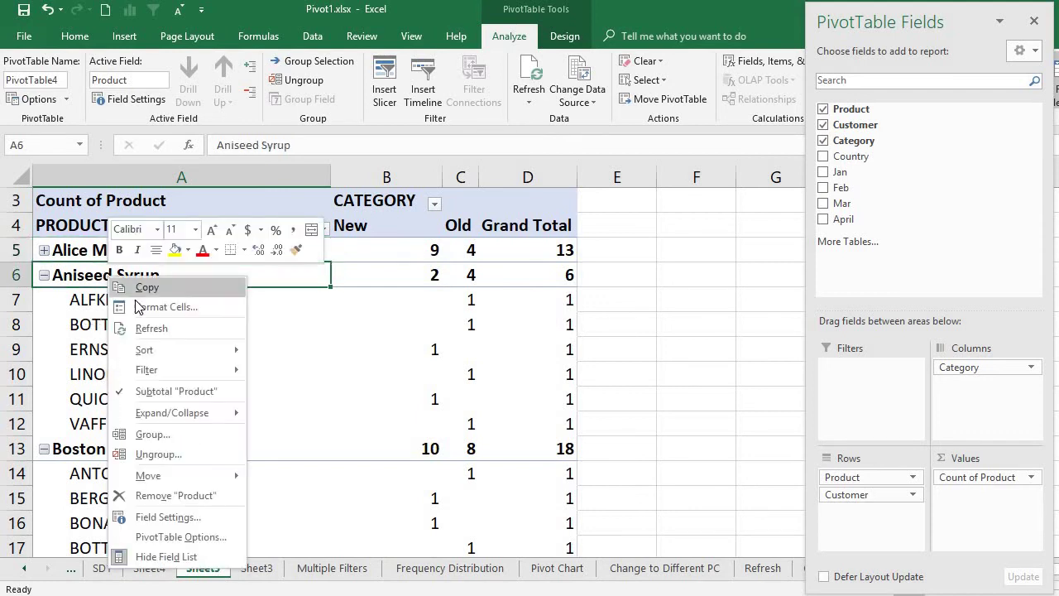
pyautogui.moveTo(179, 415)
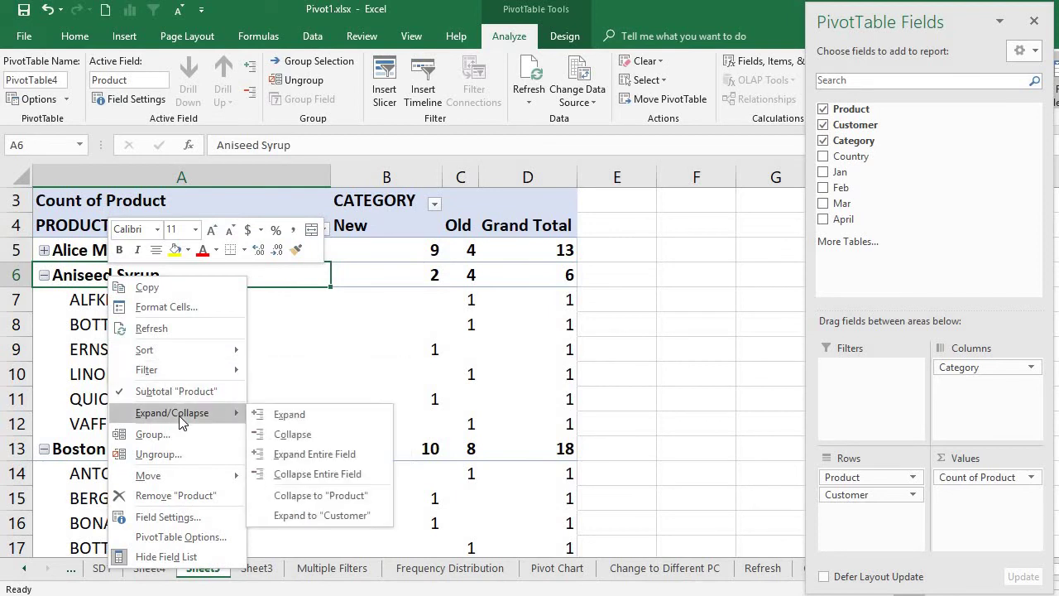
pyautogui.click(342, 475)
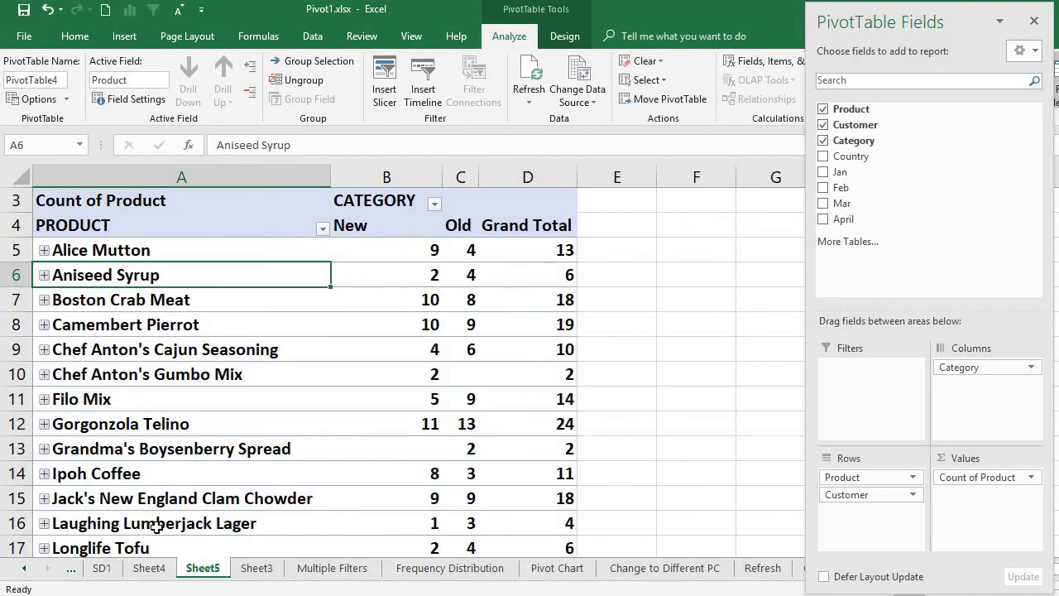
# Expand Chef Anton's Cajun Seasoning and examine its New, Old and Grand Total counts.
pyautogui.click(44, 349)
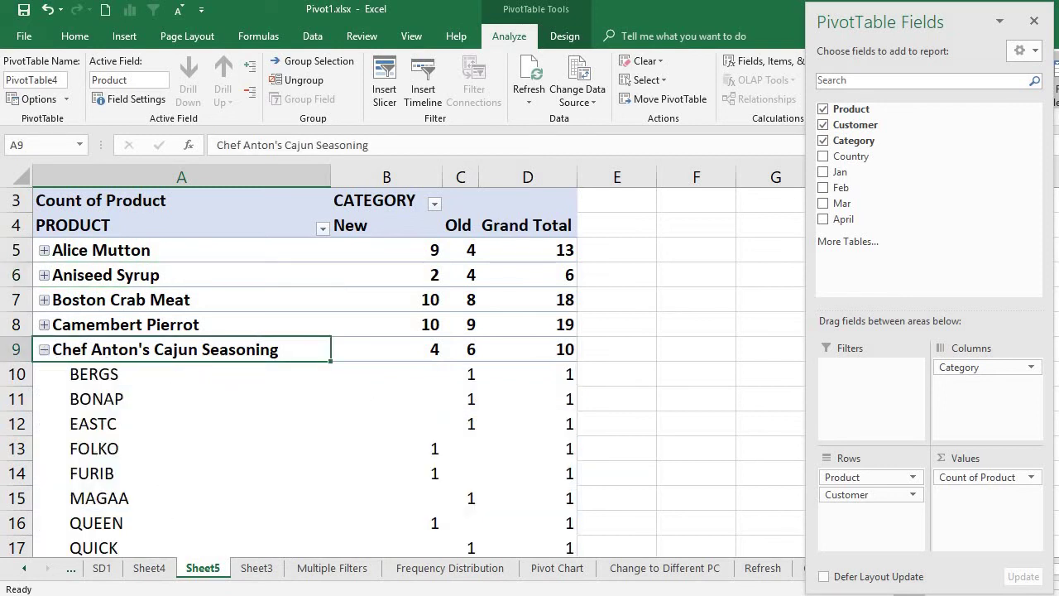
pyautogui.scroll(-2, 534, 355)
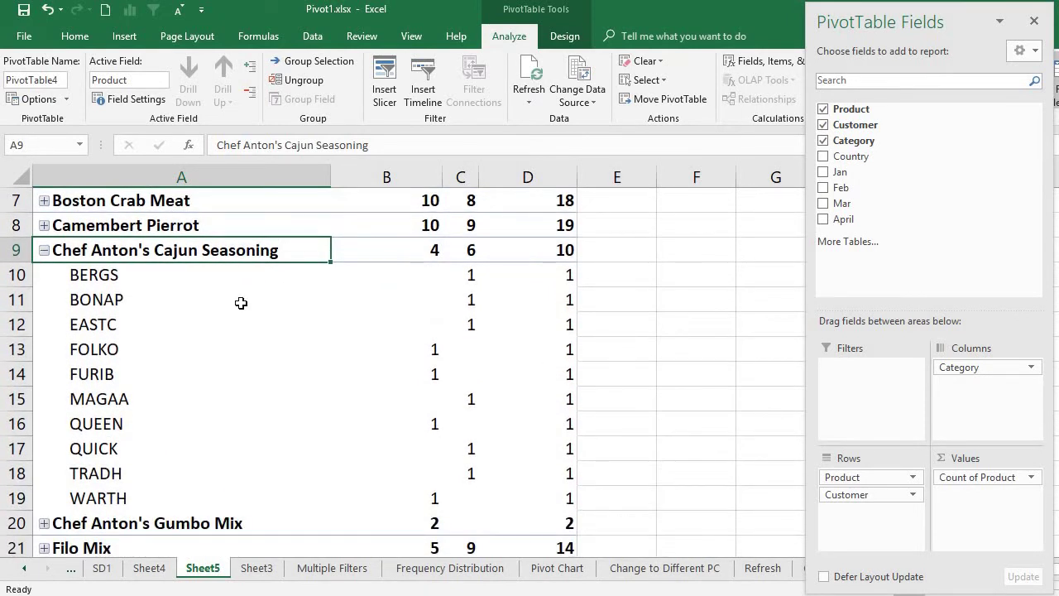
pyautogui.click(432, 250)
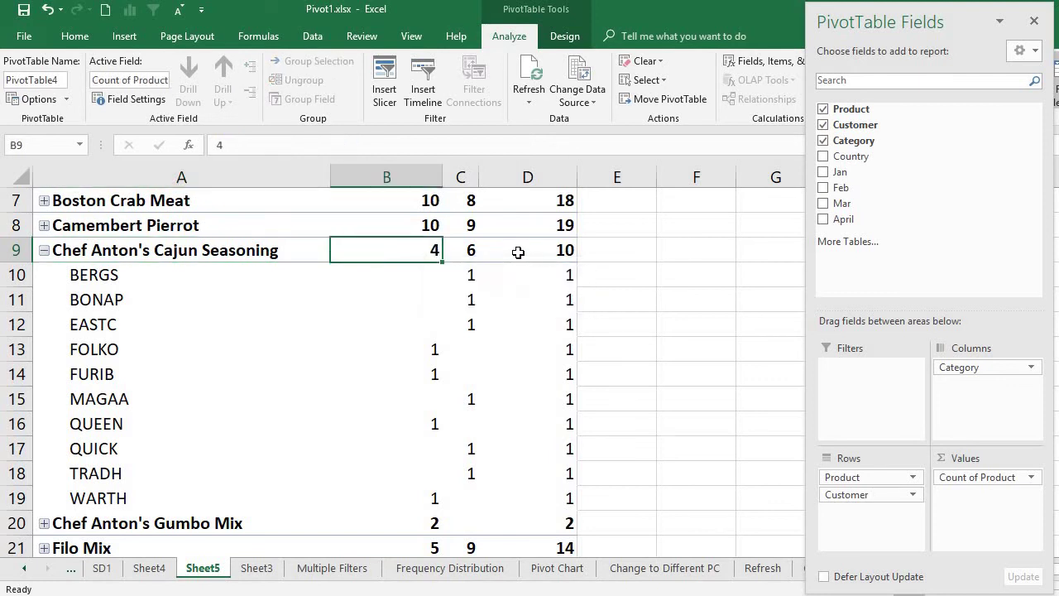
pyautogui.click(477, 253)
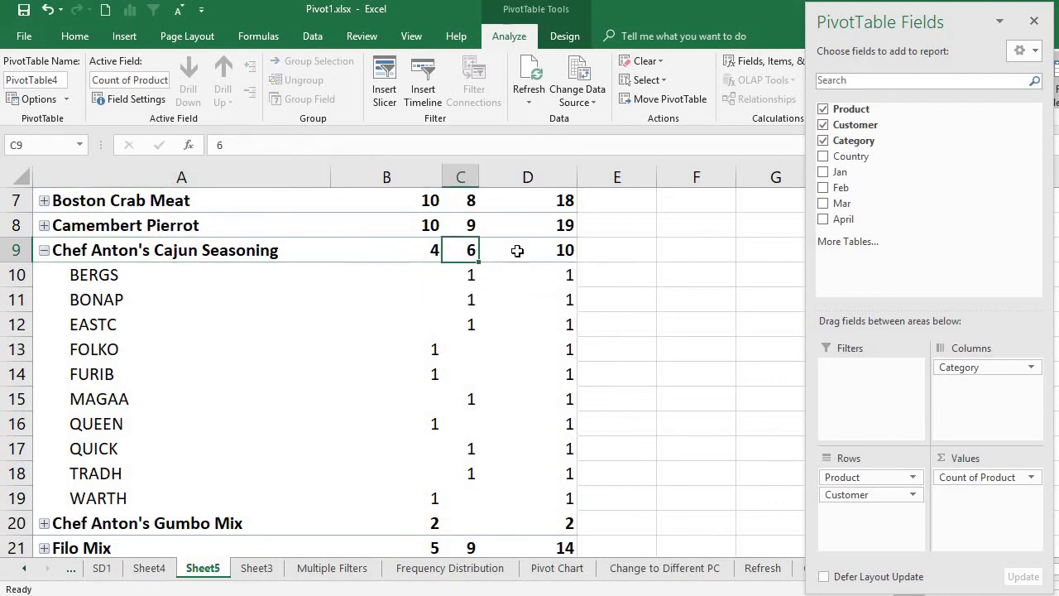
pyautogui.click(543, 252)
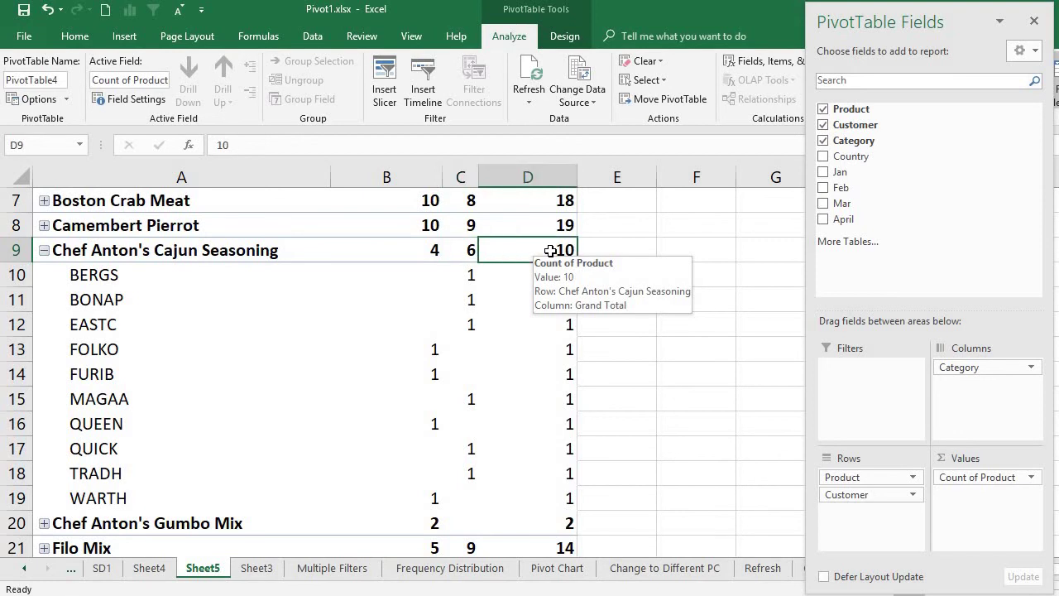
# Examine the New and Old counts of Chef Anton's Cajun Seasoning and its customers, and collapse that product.
pyautogui.click(444, 250)
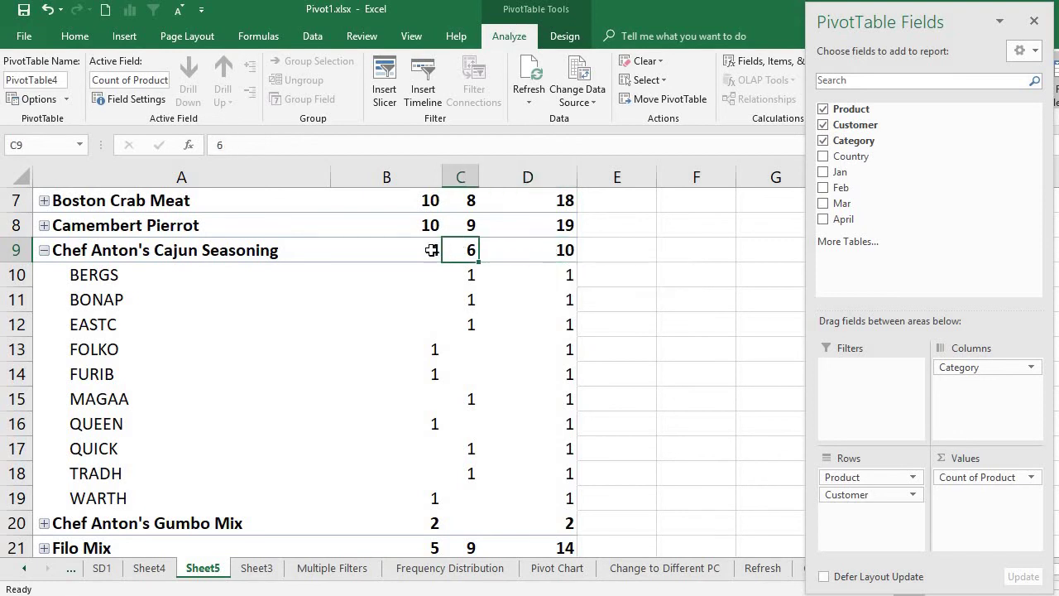
pyautogui.click(432, 249)
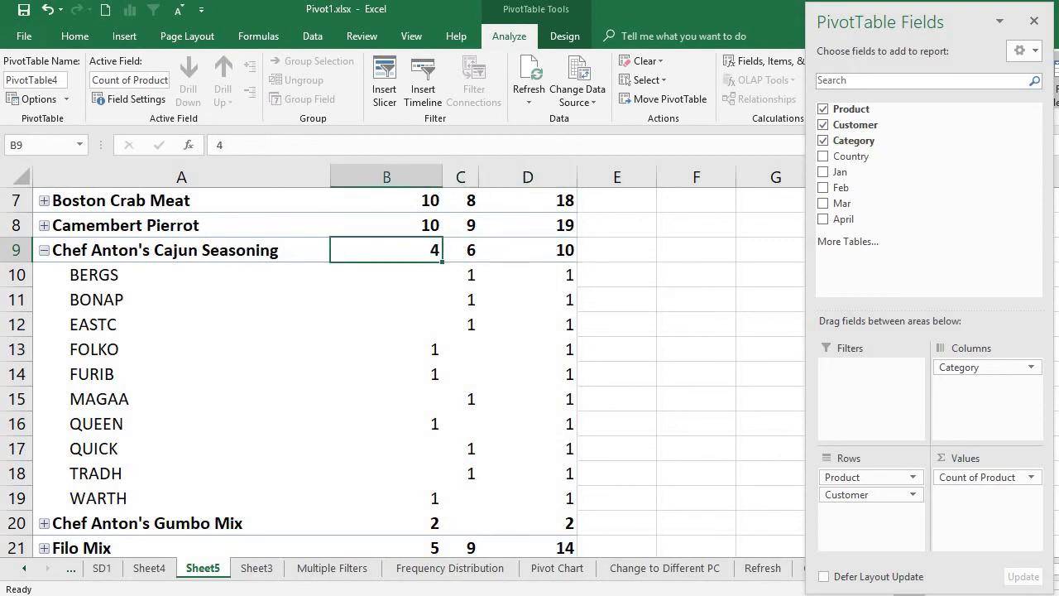
pyautogui.scroll(2, 463, 257)
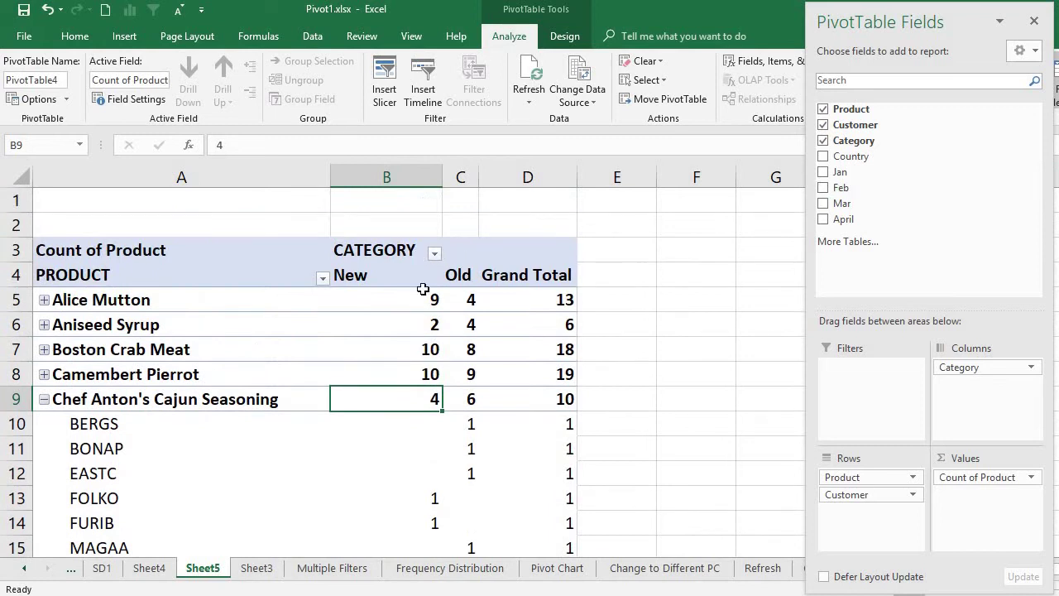
pyautogui.click(480, 399)
pyautogui.click(449, 399)
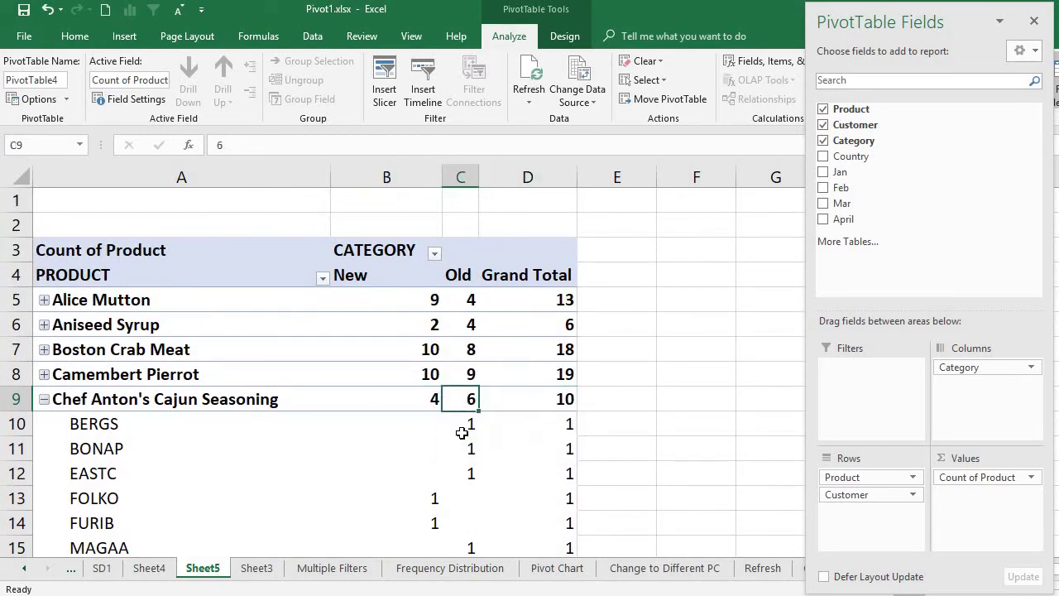
pyautogui.click(462, 431)
pyautogui.click(470, 448)
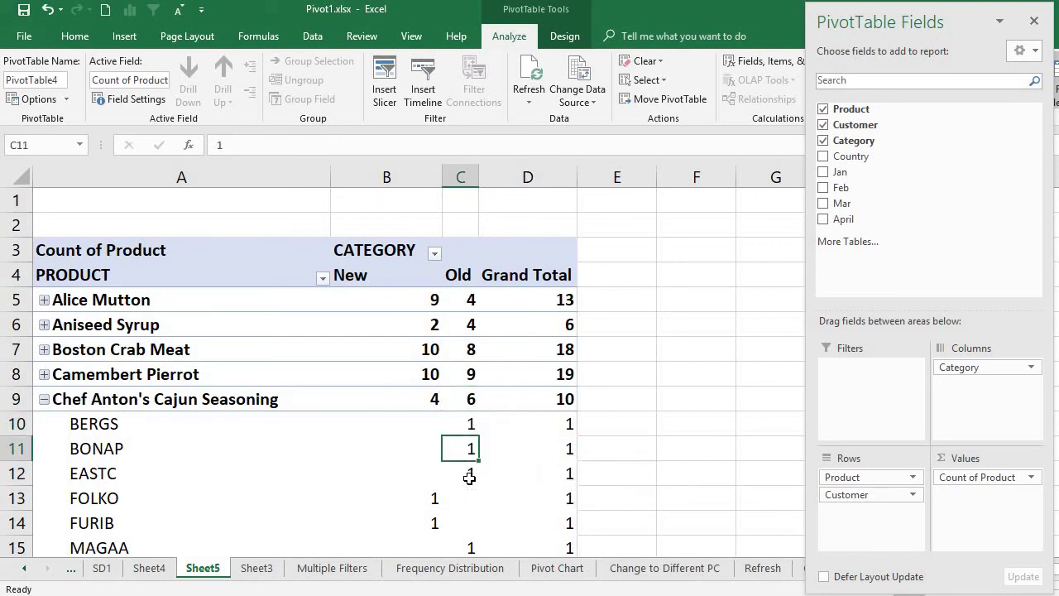
pyautogui.click(470, 479)
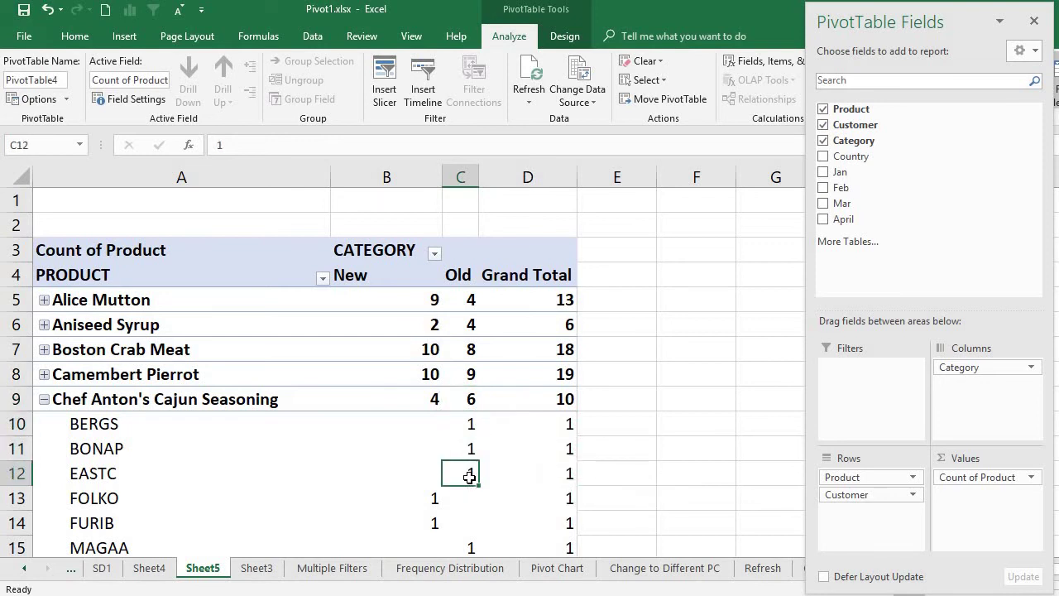
pyautogui.click(43, 402)
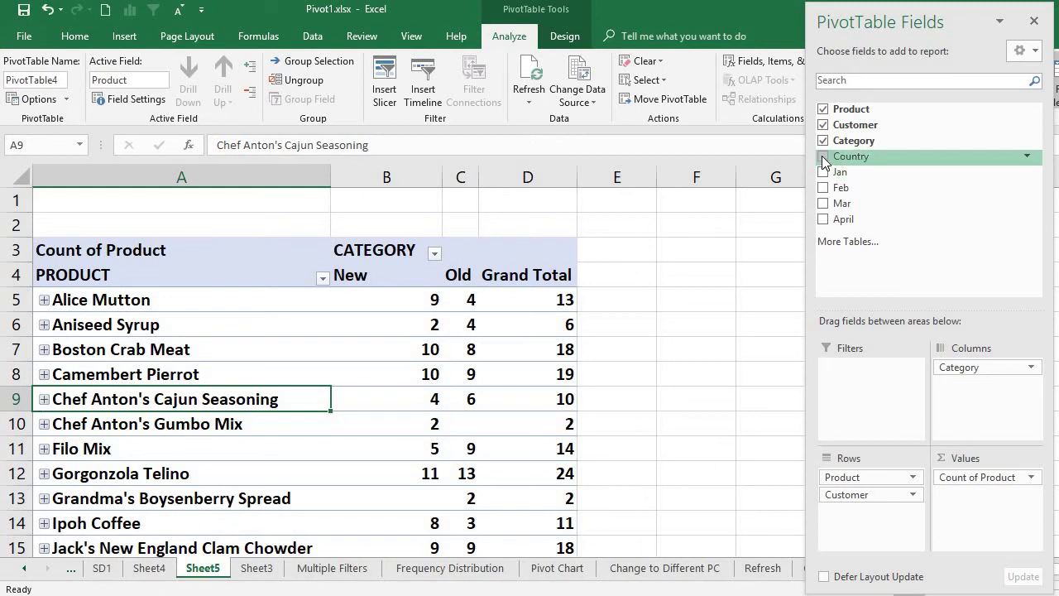
# Add Country beneath Category in the PivotTable columns and examine the country headings under New.
pyautogui.moveTo(827, 157); pyautogui.dragTo(975, 404)
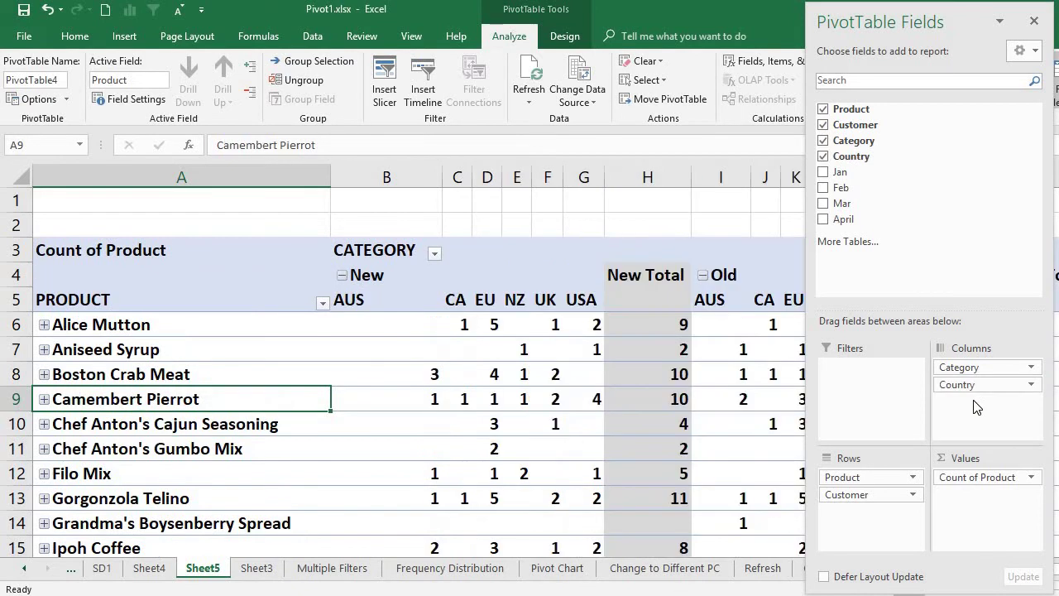
pyautogui.click(458, 288)
pyautogui.click(359, 289)
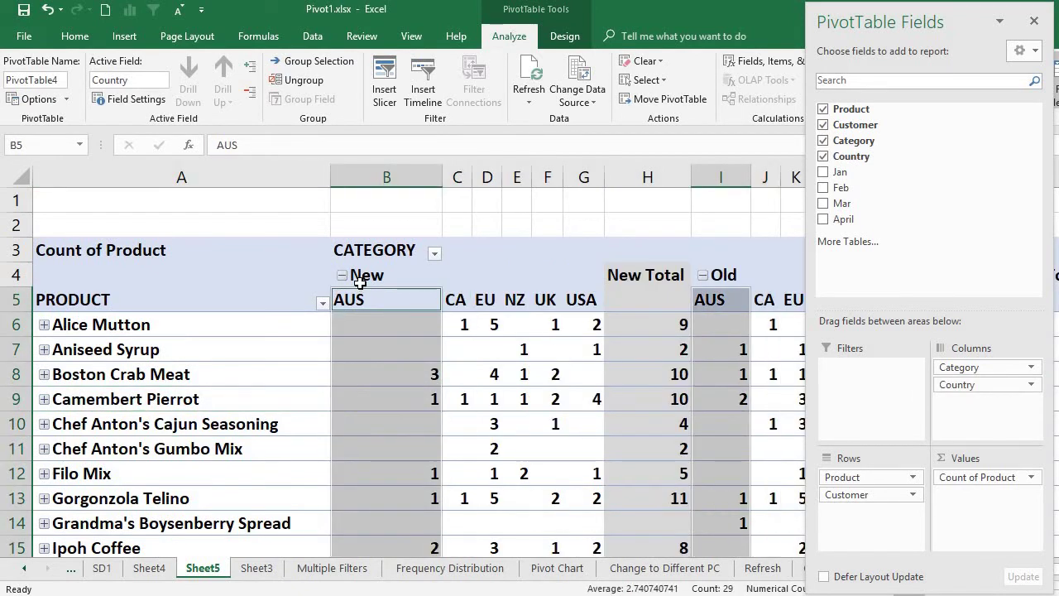
pyautogui.click(361, 279)
pyautogui.click(404, 304)
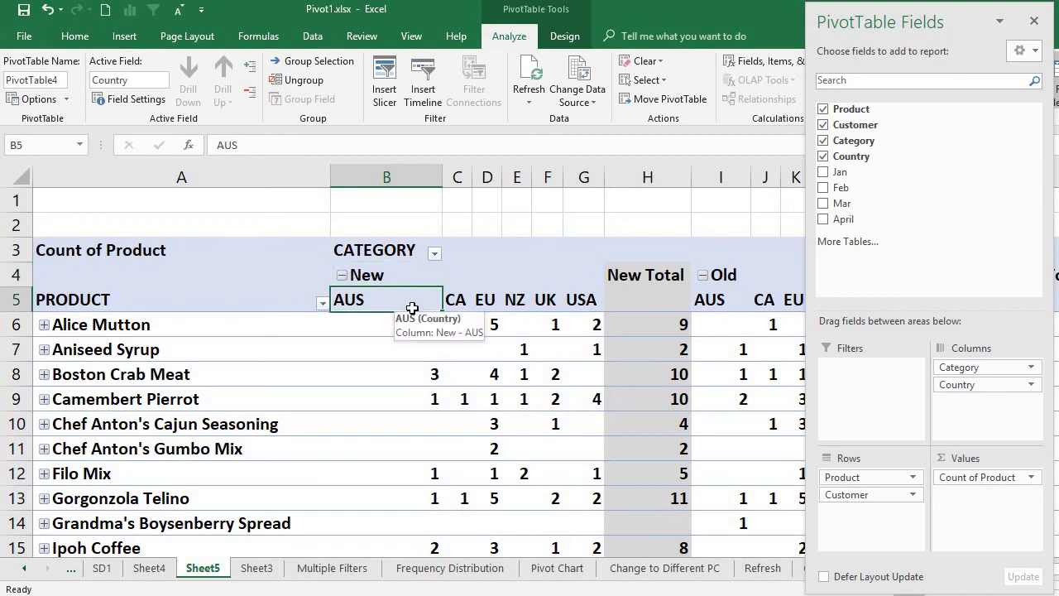
pyautogui.click(460, 301)
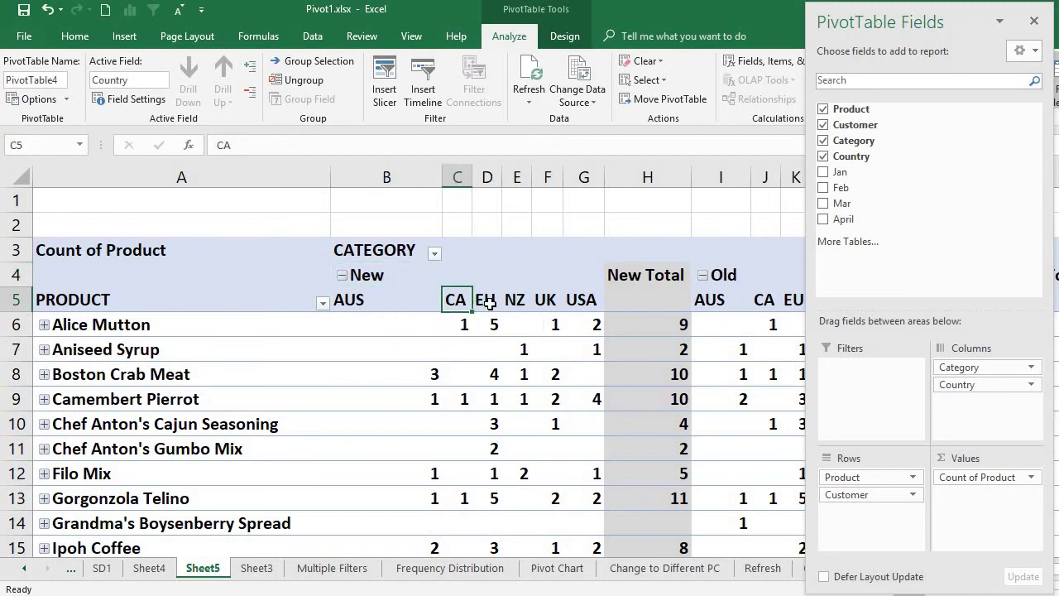
pyautogui.click(487, 302)
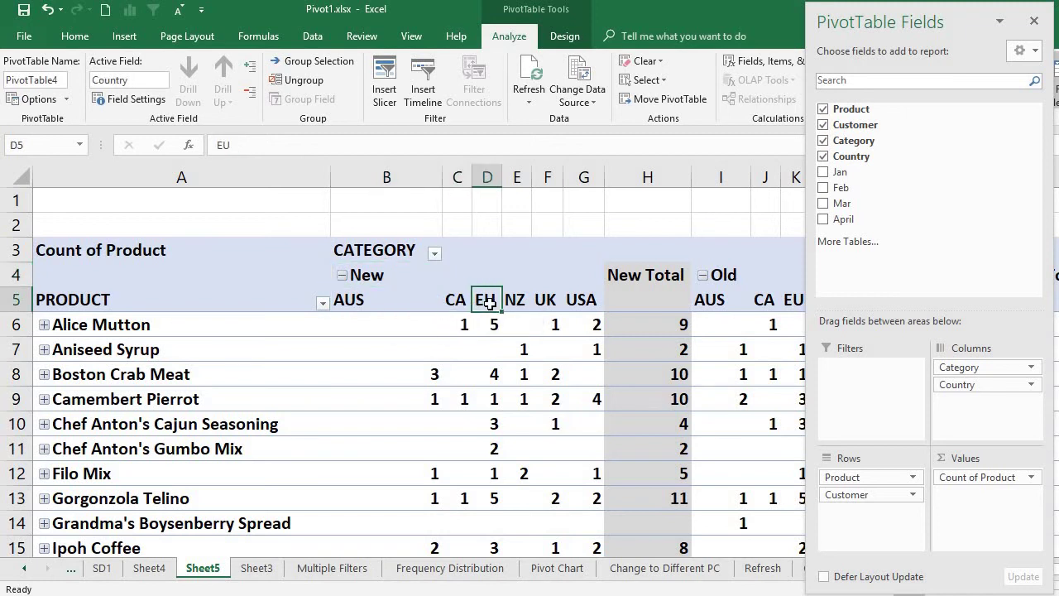
# Collapse the New and Old categories in the PivotTable columns.
pyautogui.click(343, 277)
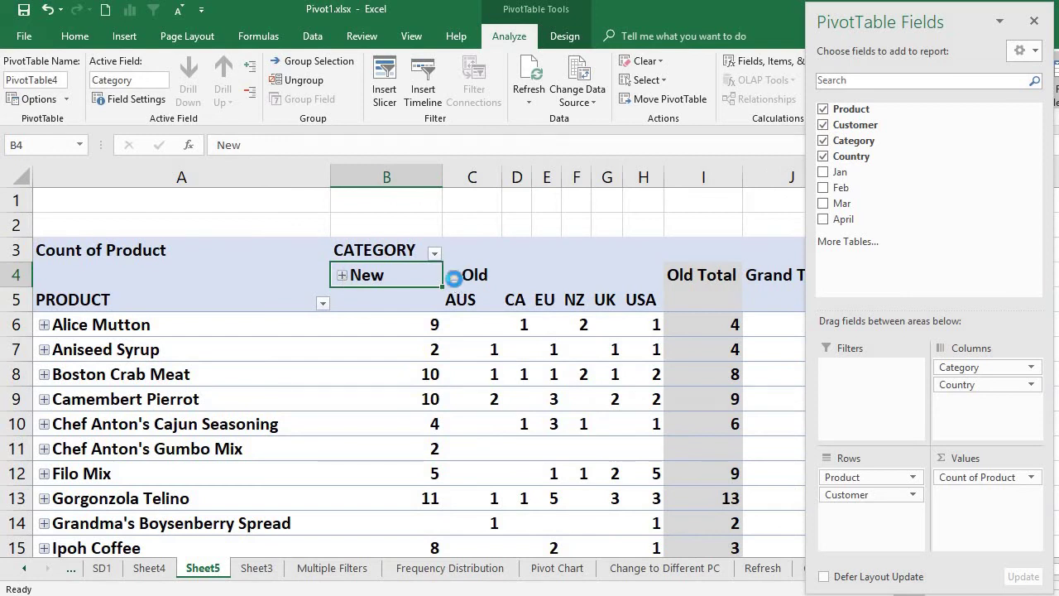
pyautogui.click(454, 277)
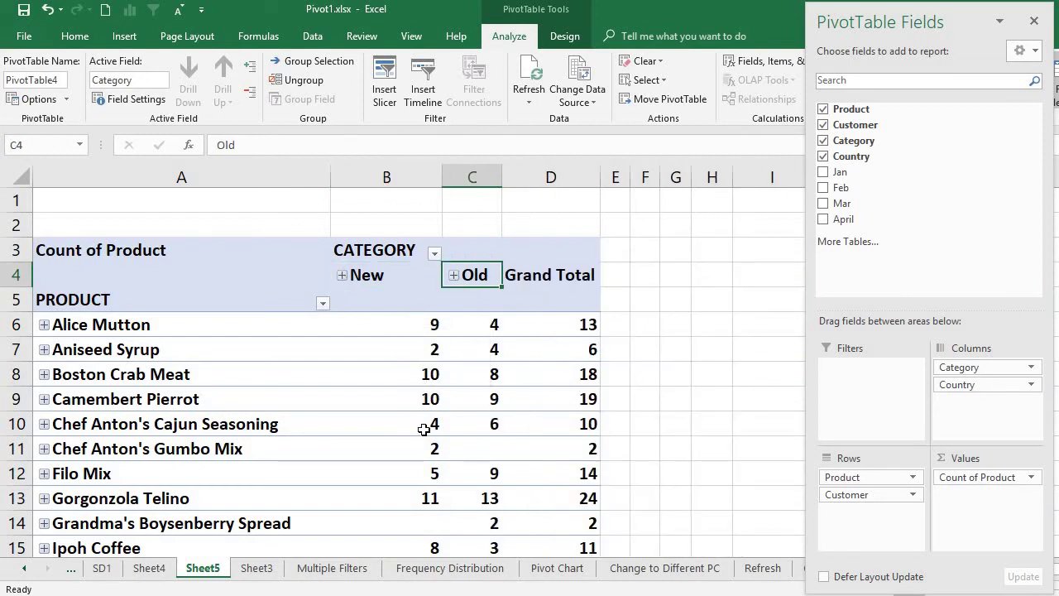
pyautogui.moveTo(425, 326)
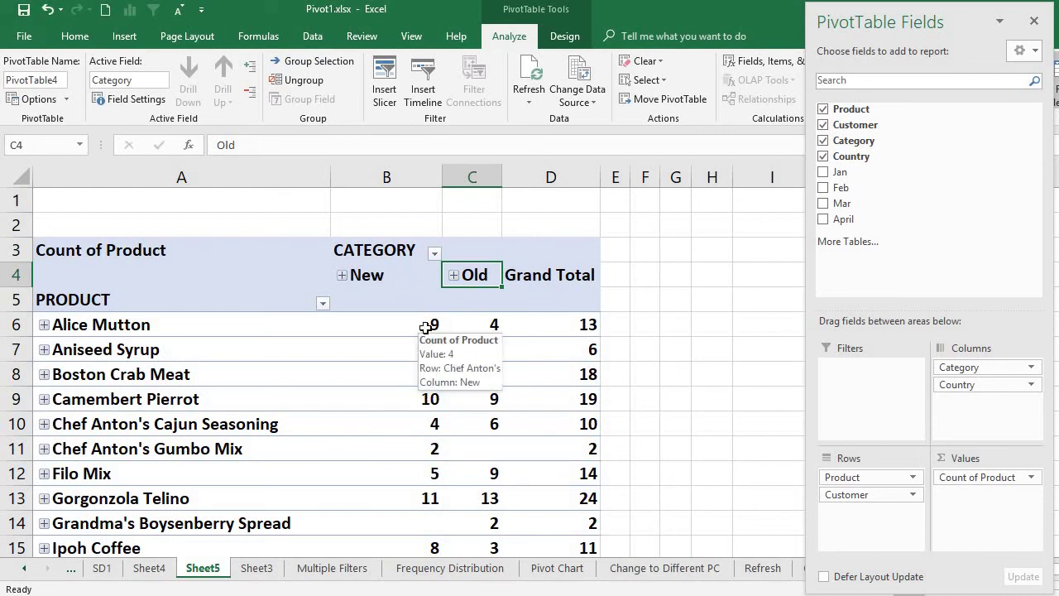
pyautogui.click(401, 281)
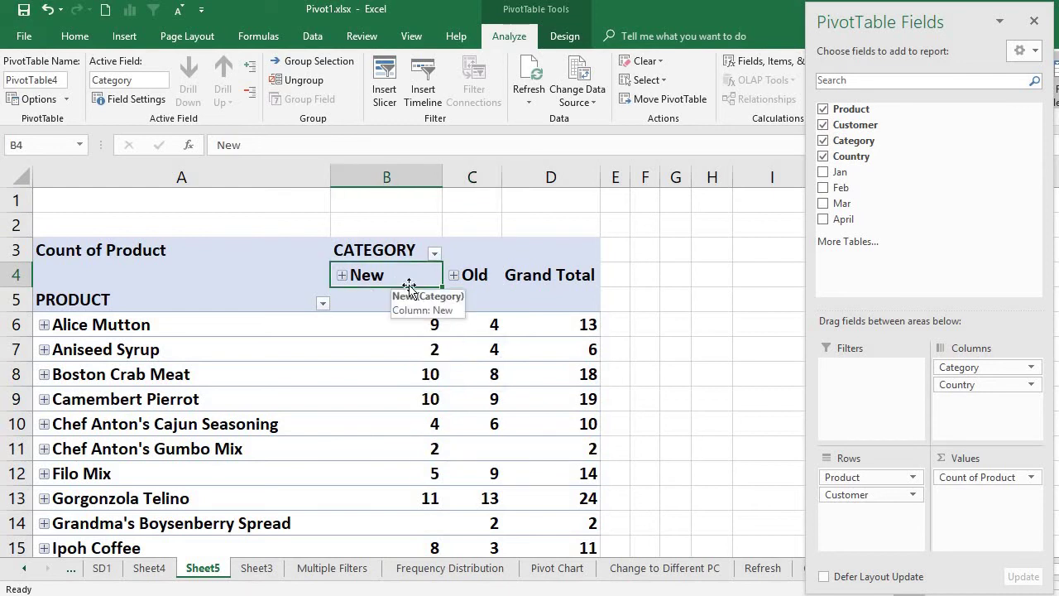
# Expand the New category and examine Alice Mutton's counts for each country.
pyautogui.click(343, 275)
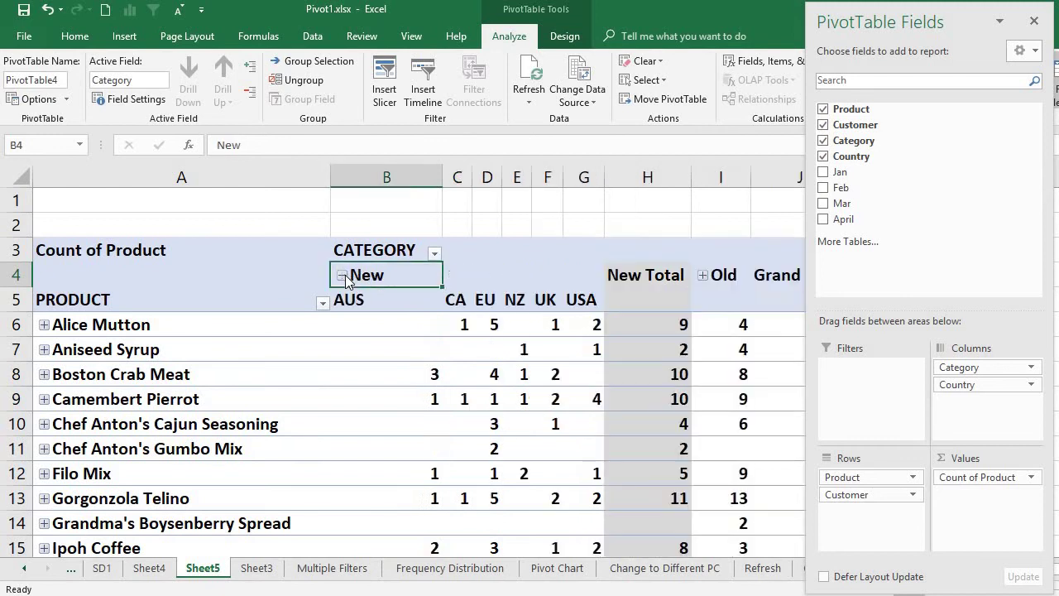
pyautogui.click(385, 302)
pyautogui.click(466, 306)
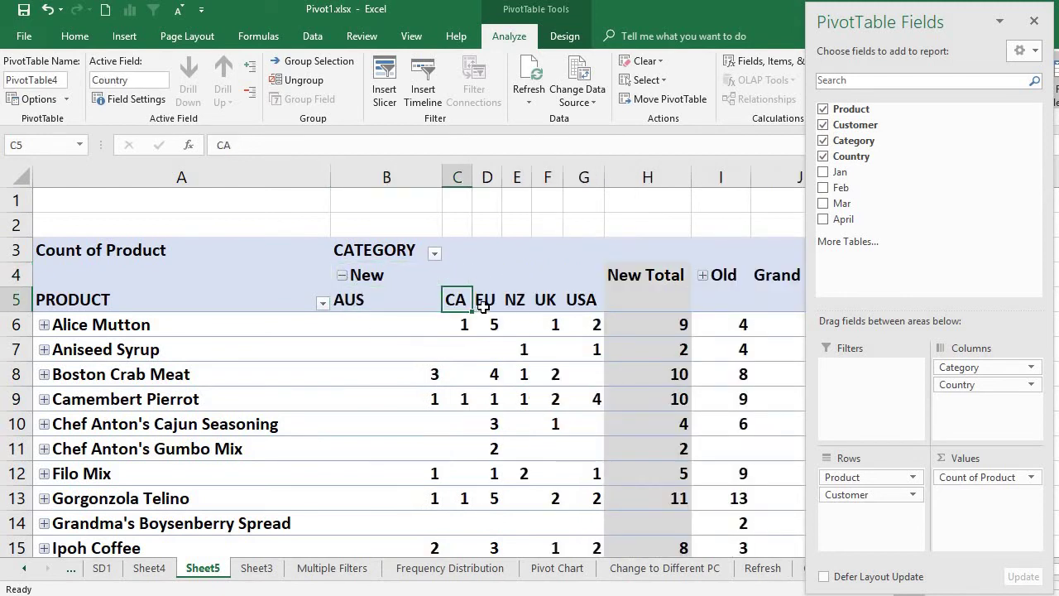
pyautogui.click(487, 303)
pyautogui.click(517, 291)
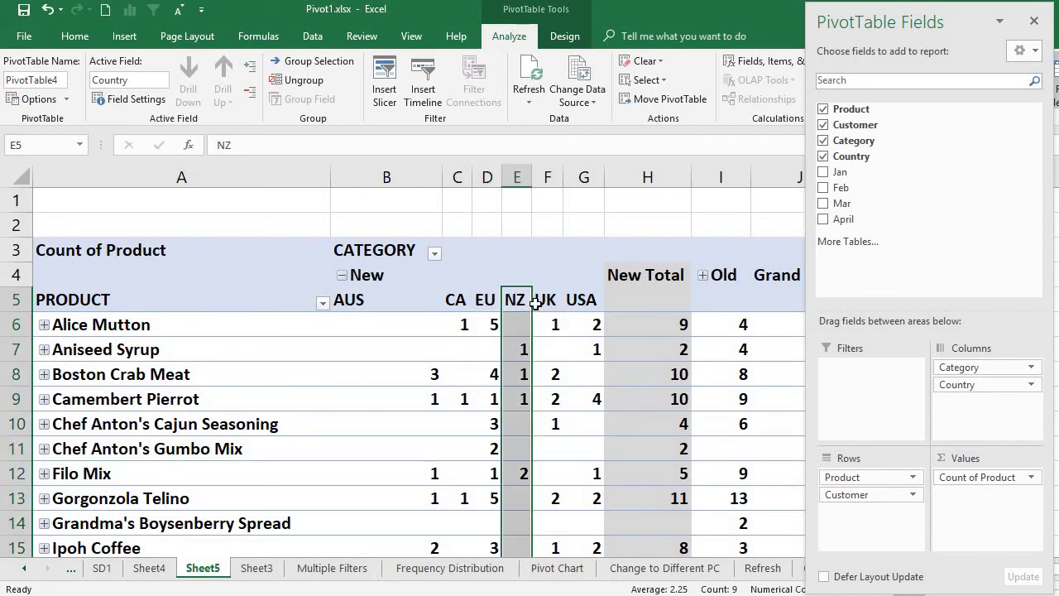
pyautogui.click(540, 302)
pyautogui.click(460, 326)
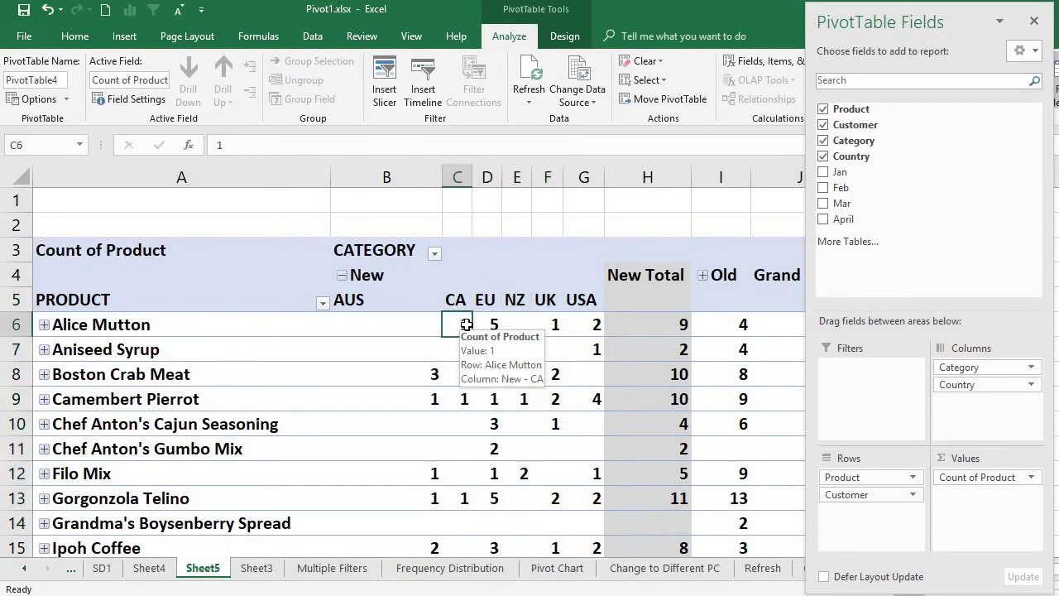
pyautogui.click(497, 328)
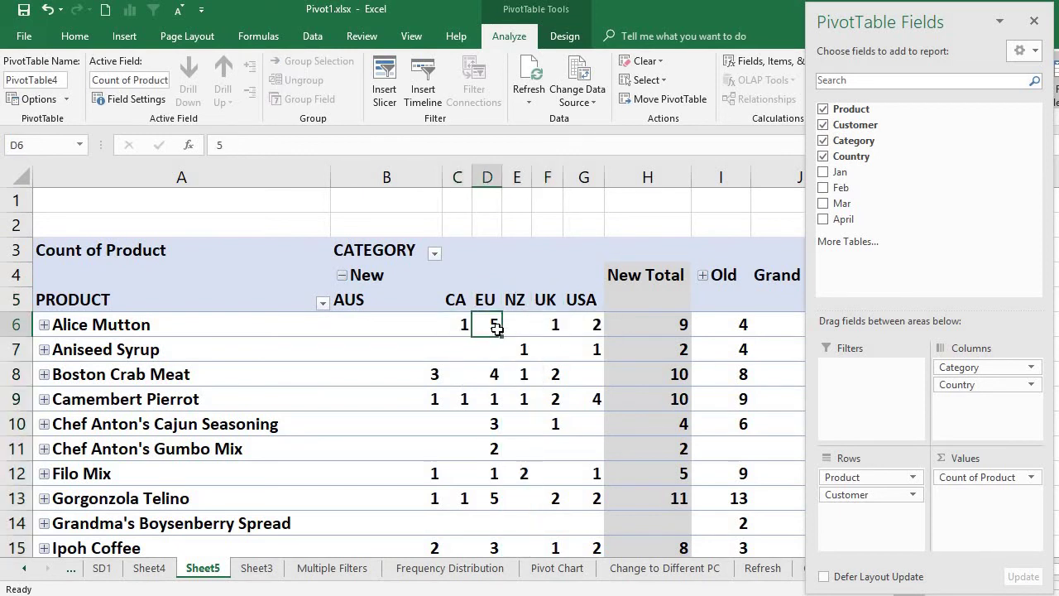
pyautogui.click(553, 324)
pyautogui.click(585, 325)
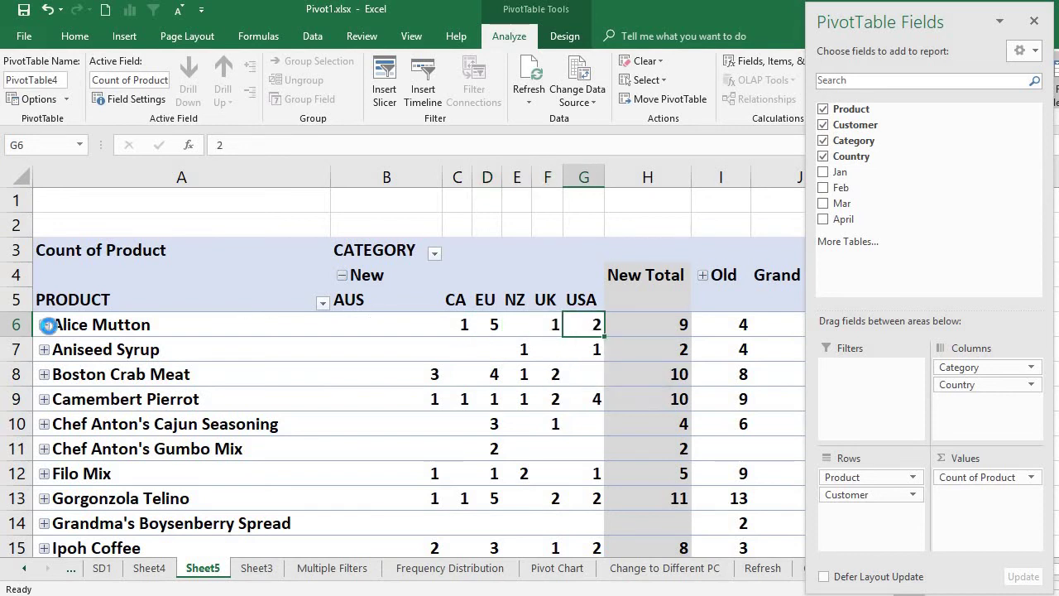
# Expand Alice Mutton and examine the customers listed under that product.
pyautogui.click(45, 325)
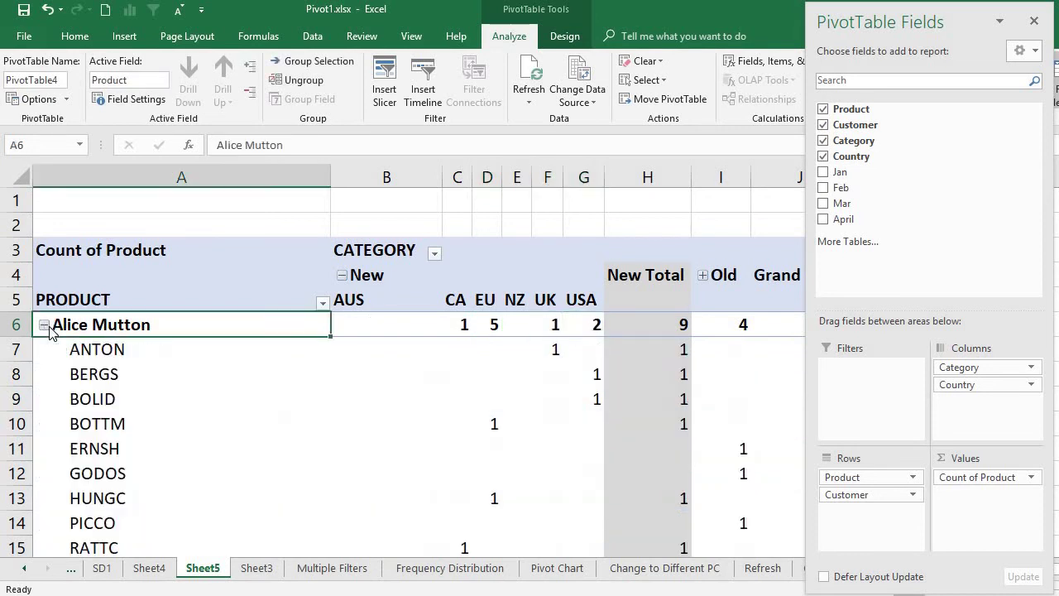
pyautogui.click(110, 361)
pyautogui.click(122, 400)
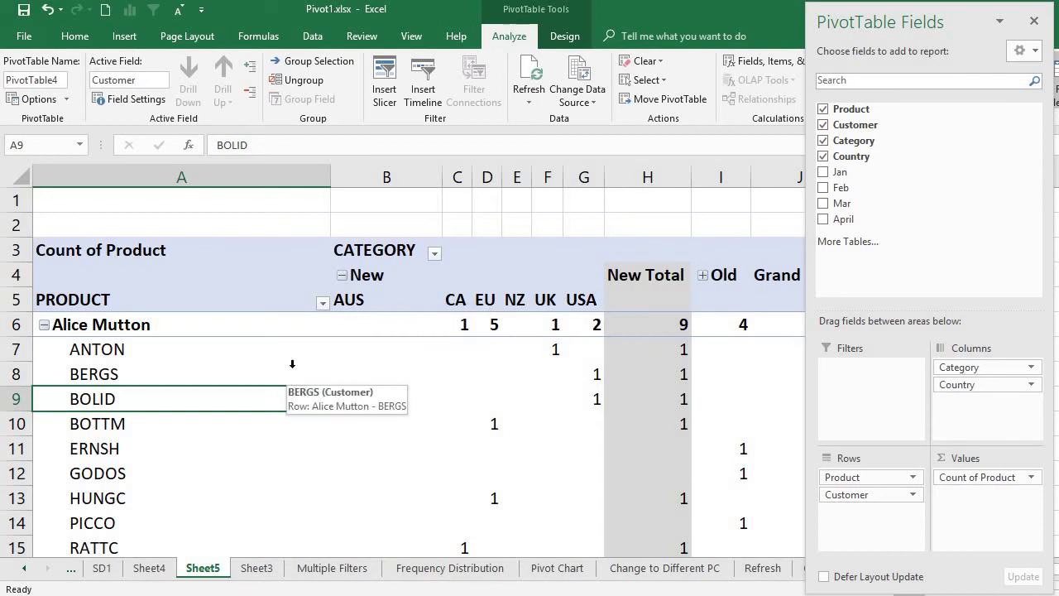
pyautogui.click(44, 325)
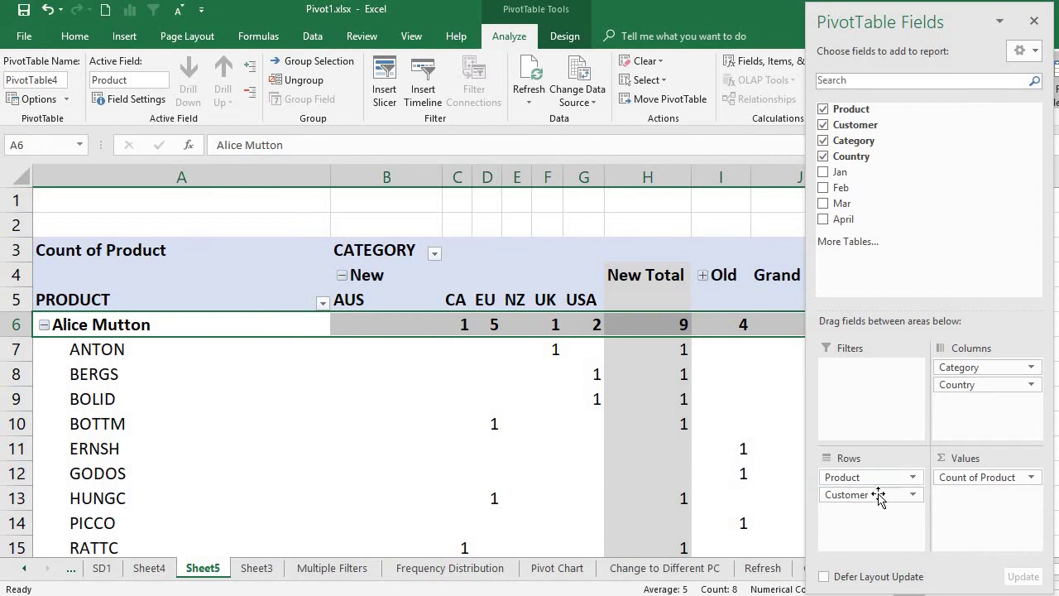
# Move Customer above Product in the PivotTable rows and Country above Category in the columns.
pyautogui.moveTo(878, 496); pyautogui.dragTo(881, 479)
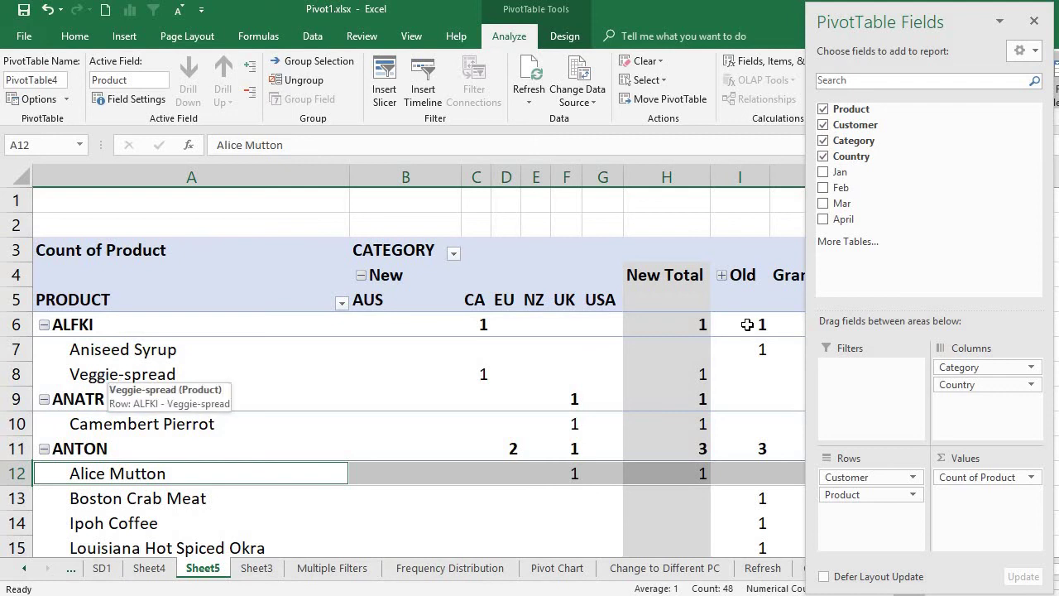
pyautogui.moveTo(962, 384); pyautogui.dragTo(964, 368)
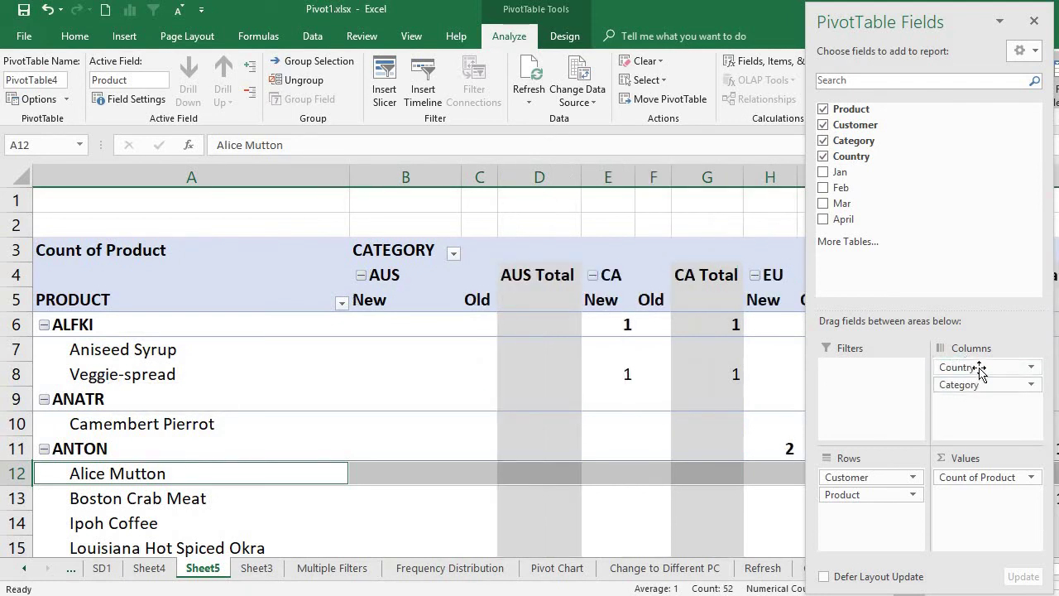
pyautogui.click(979, 368)
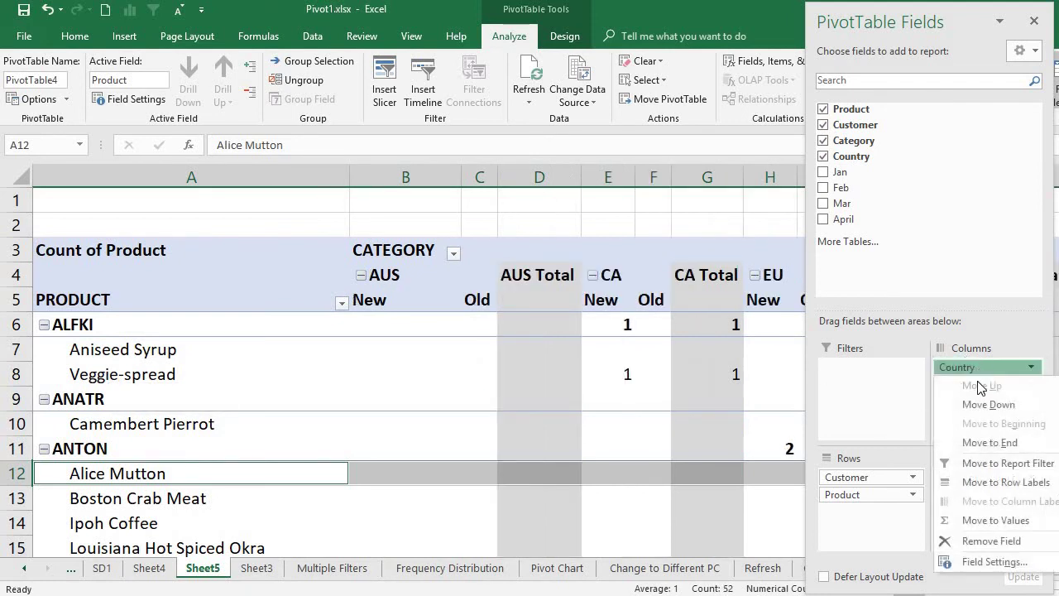
pyautogui.click(400, 292)
pyautogui.press('Right')
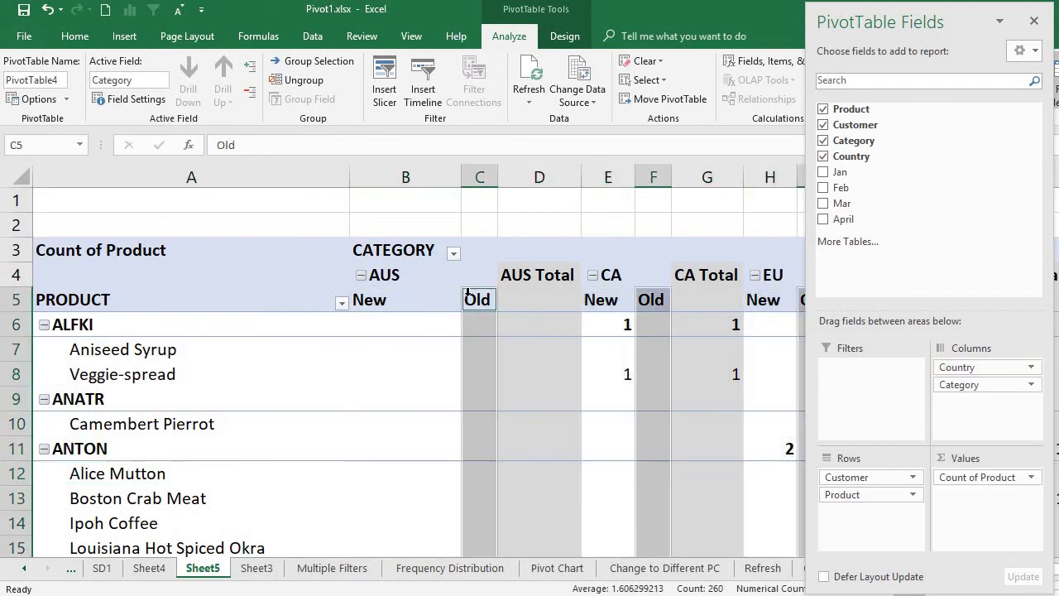
pyautogui.click(400, 310)
# Collapse the entire Country field in the PivotTable columns.
pyautogui.click(386, 281)
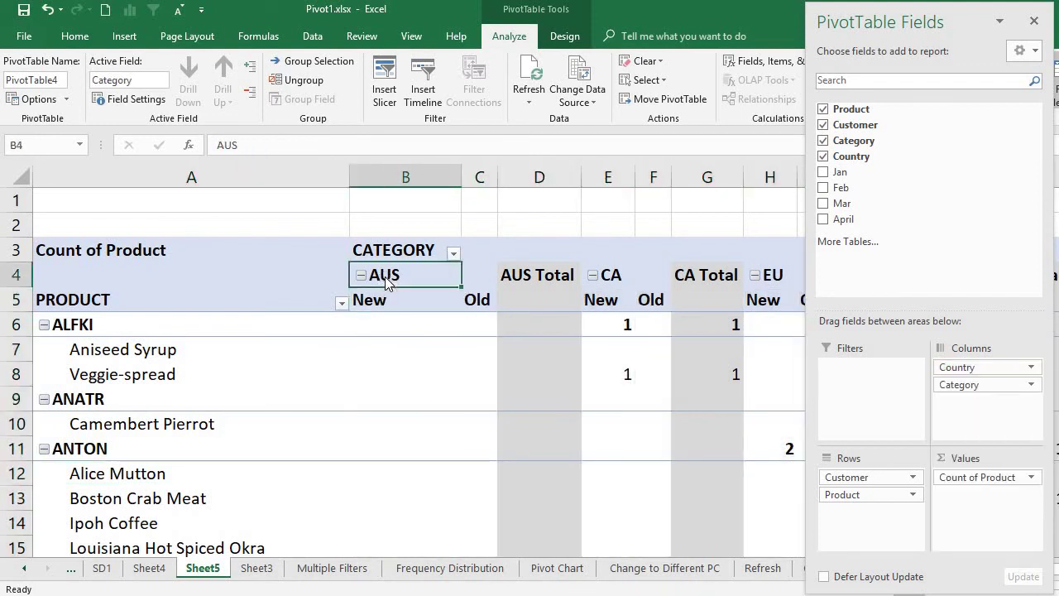
pyautogui.rightClick(387, 281)
pyautogui.moveTo(447, 417)
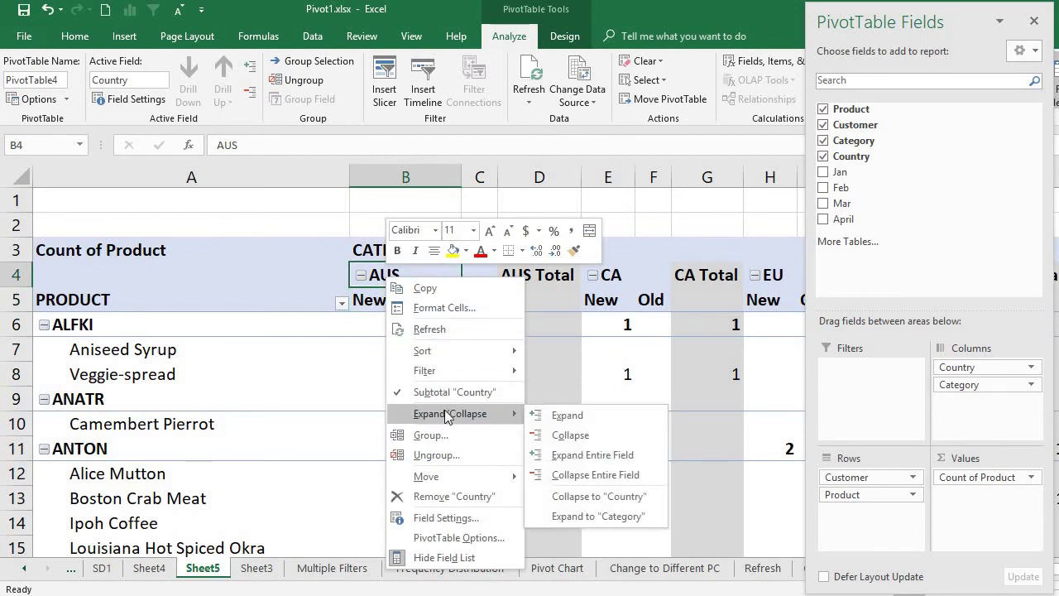
pyautogui.click(613, 475)
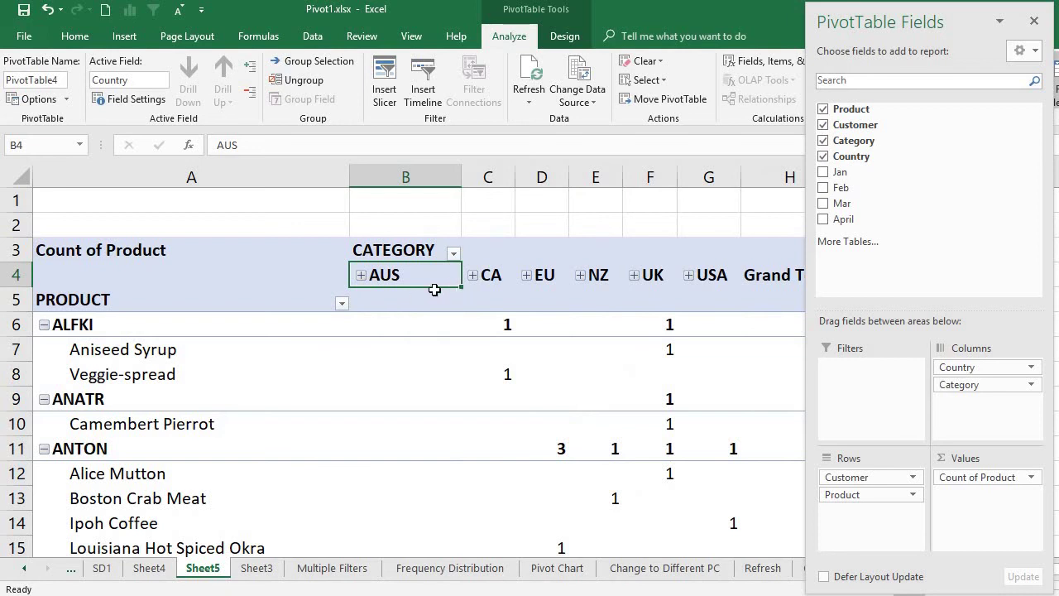
# Collapse the entire Customer field in the PivotTable rows.
pyautogui.doubleClick(123, 323)
pyautogui.rightClick(126, 330)
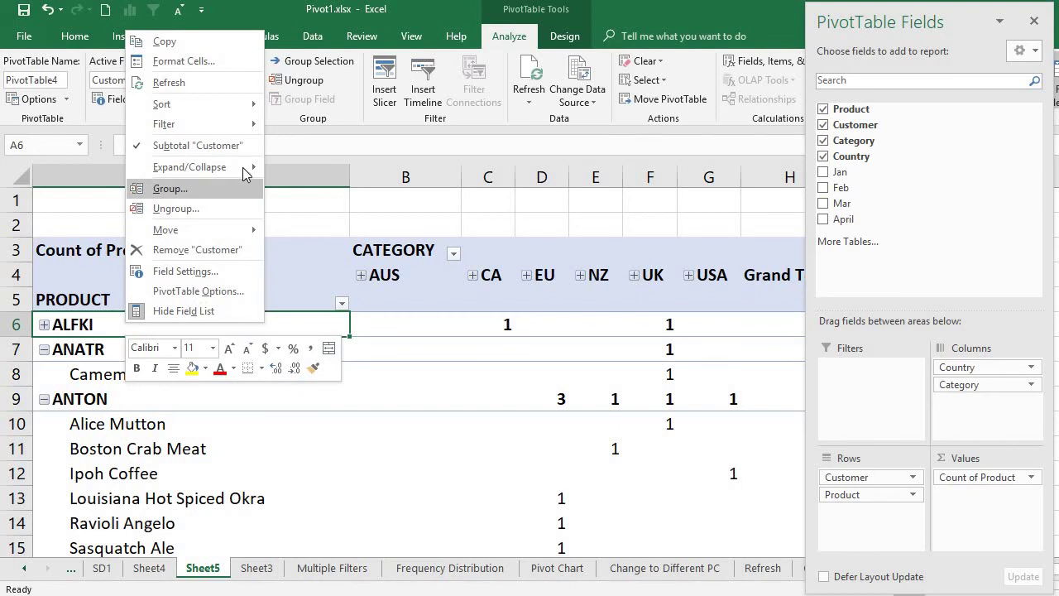
pyautogui.moveTo(245, 170)
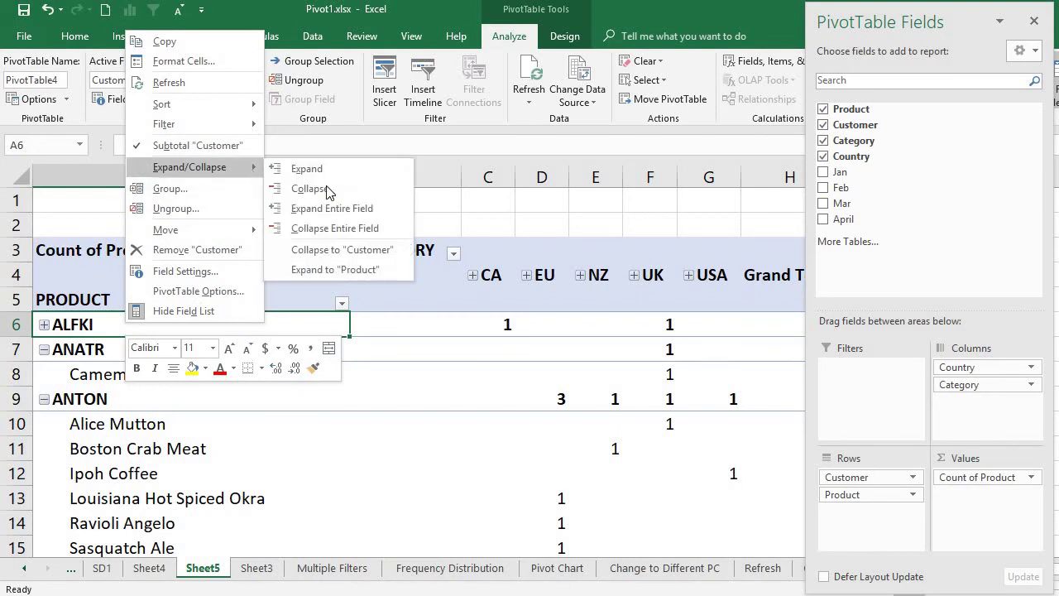
pyautogui.click(347, 232)
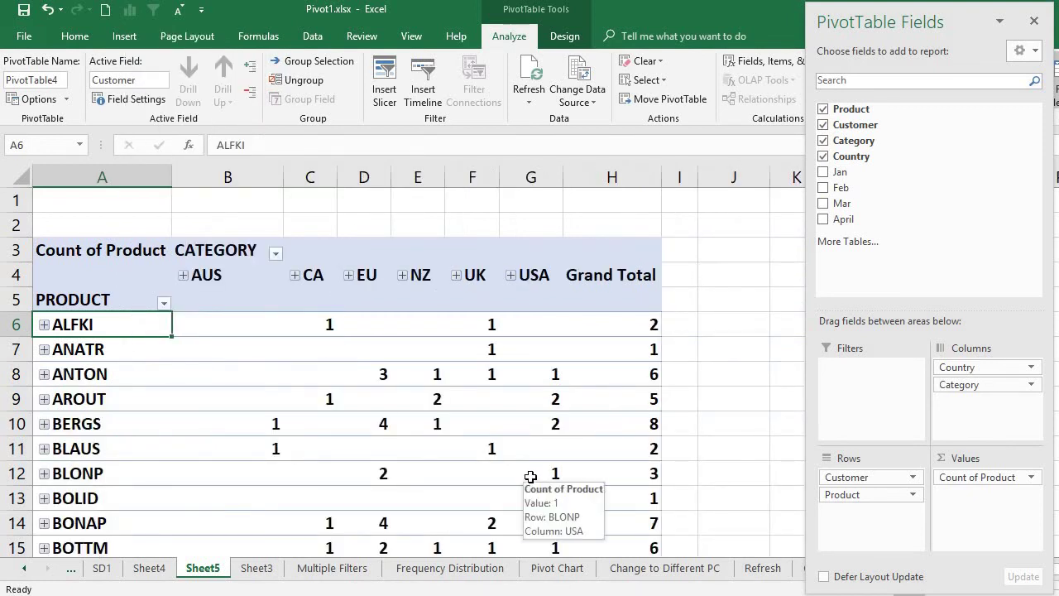